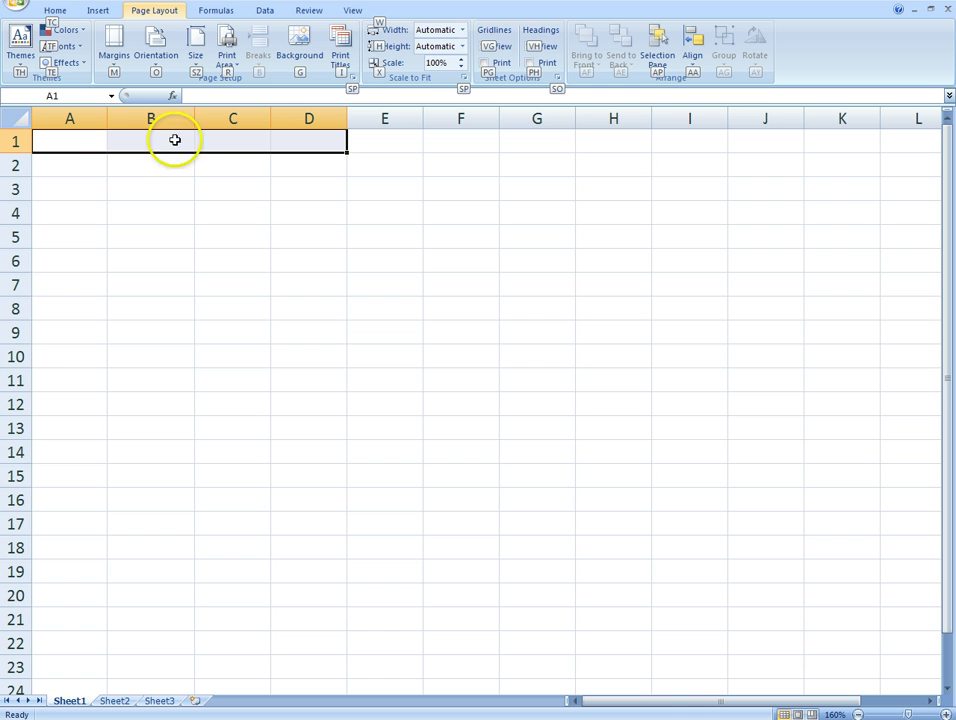
- Select various cells such as G13, B4 and B5 to see the Name Box address, ending on A1
click(70, 141)
click(85, 148)
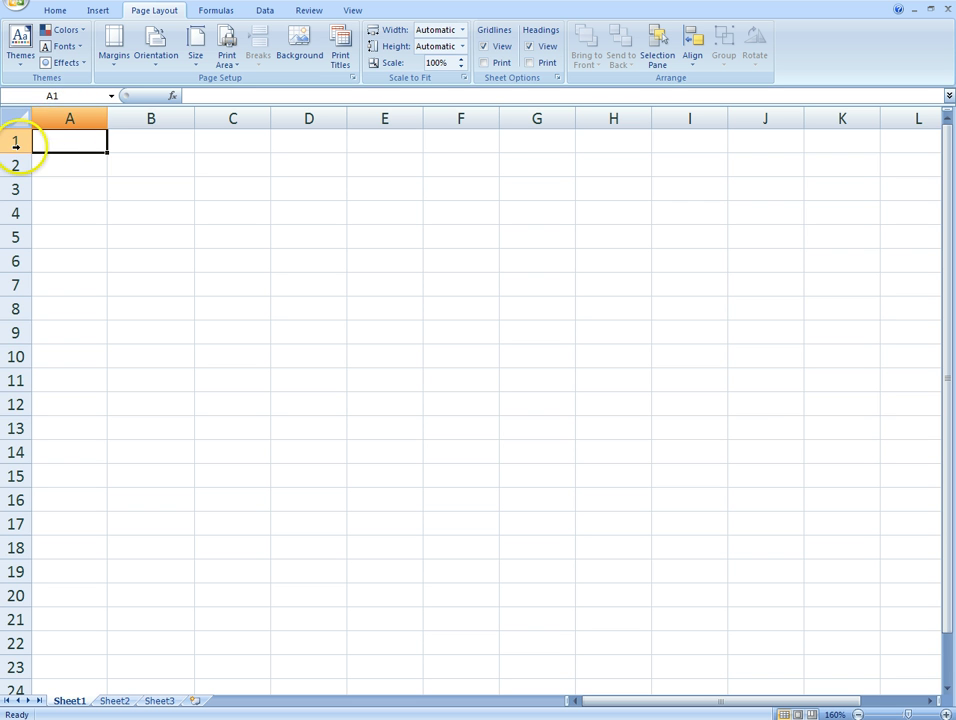
click(20, 94)
click(540, 428)
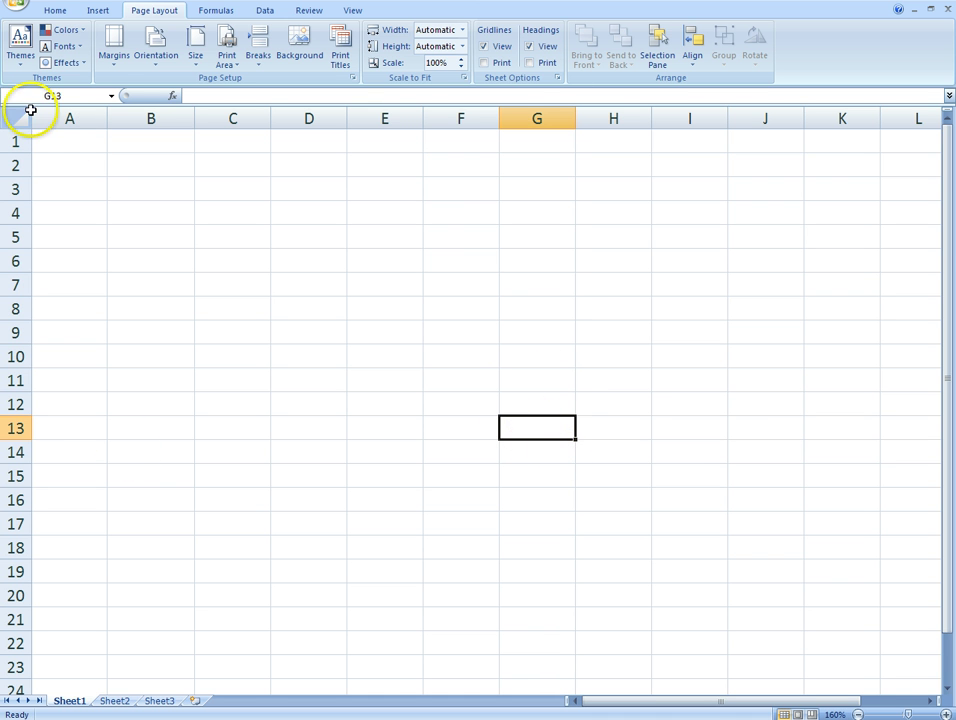
click(60, 96)
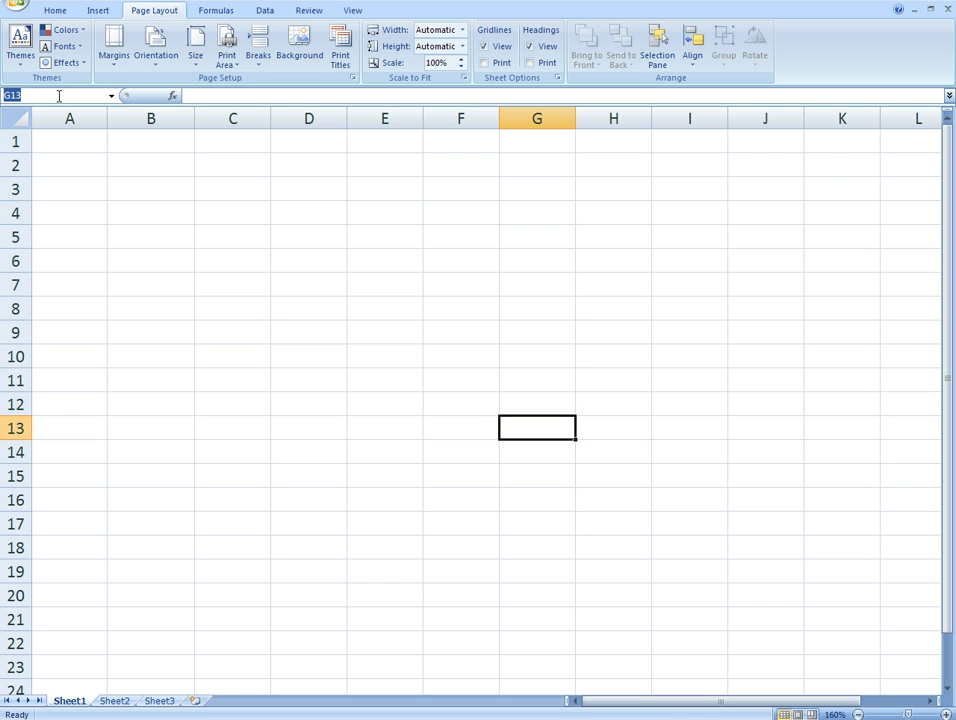
click(175, 209)
click(62, 138)
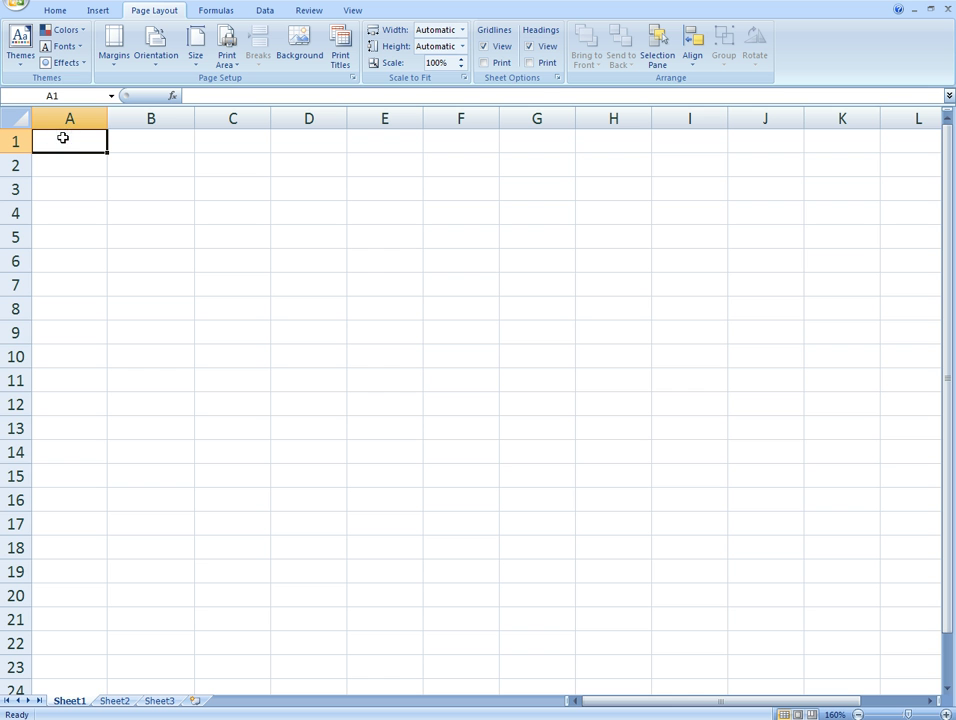
click(57, 95)
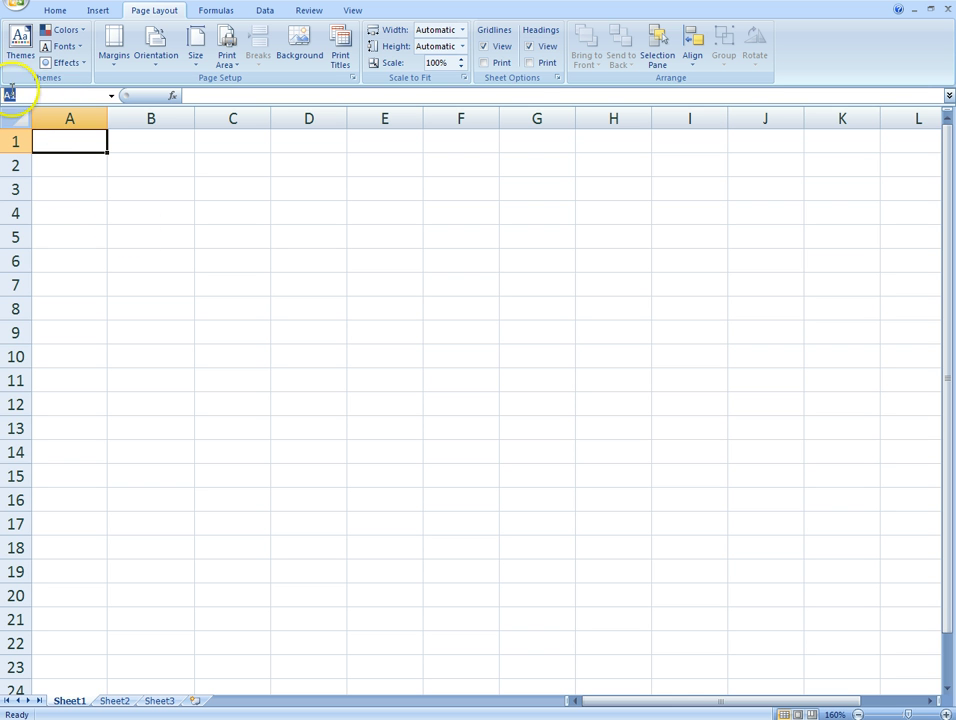
click(111, 226)
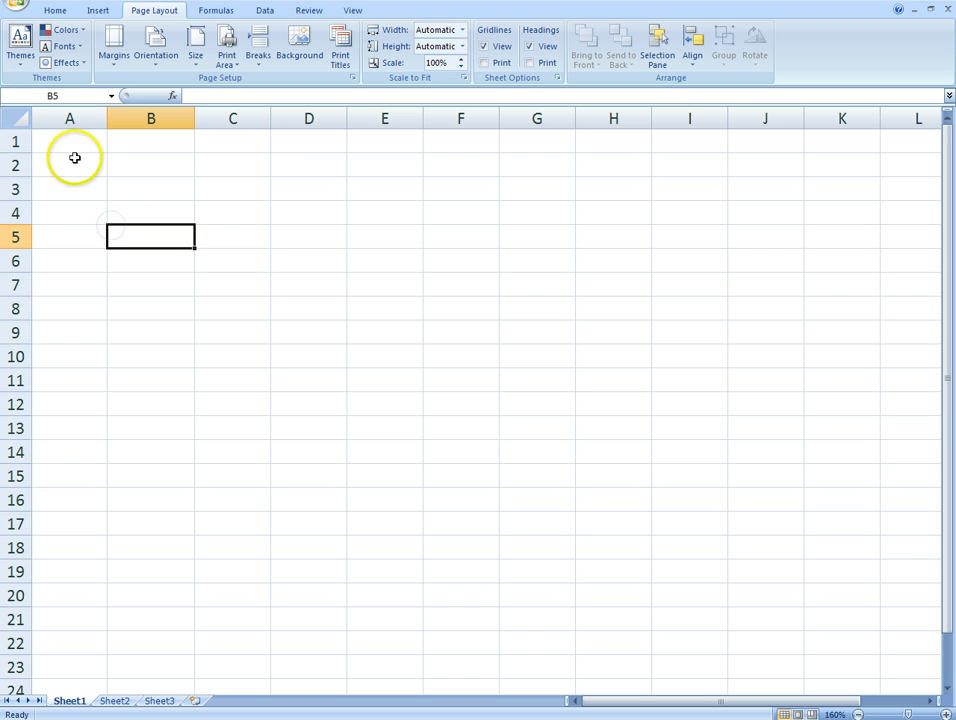
click(70, 137)
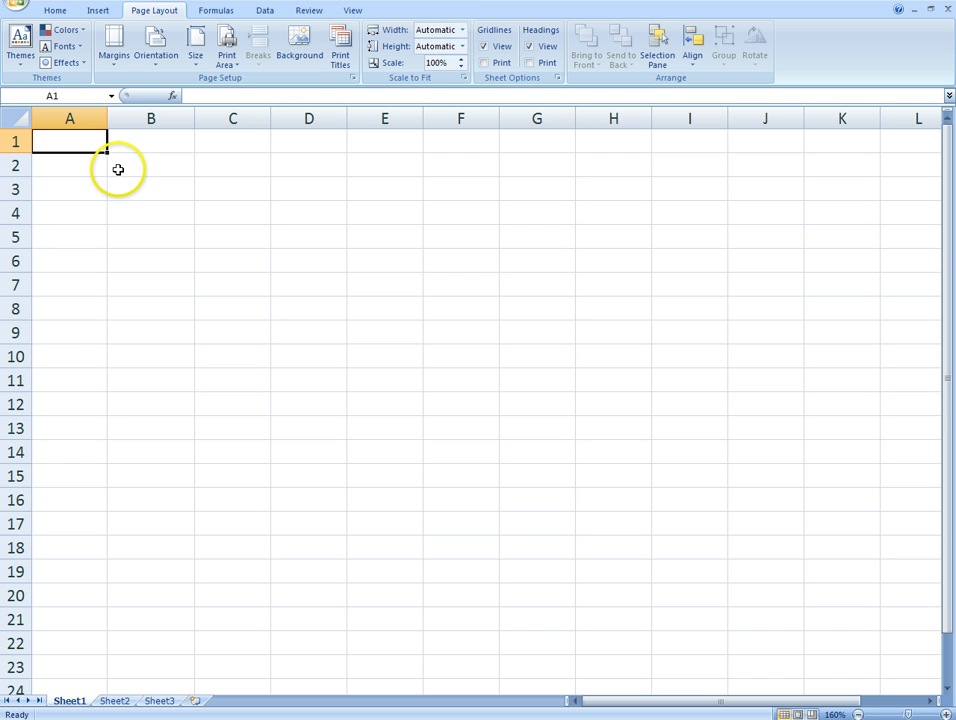
- Enter the headings DAY, DATE and WEIGHT in cells A1, B1 and C1
text(DA)
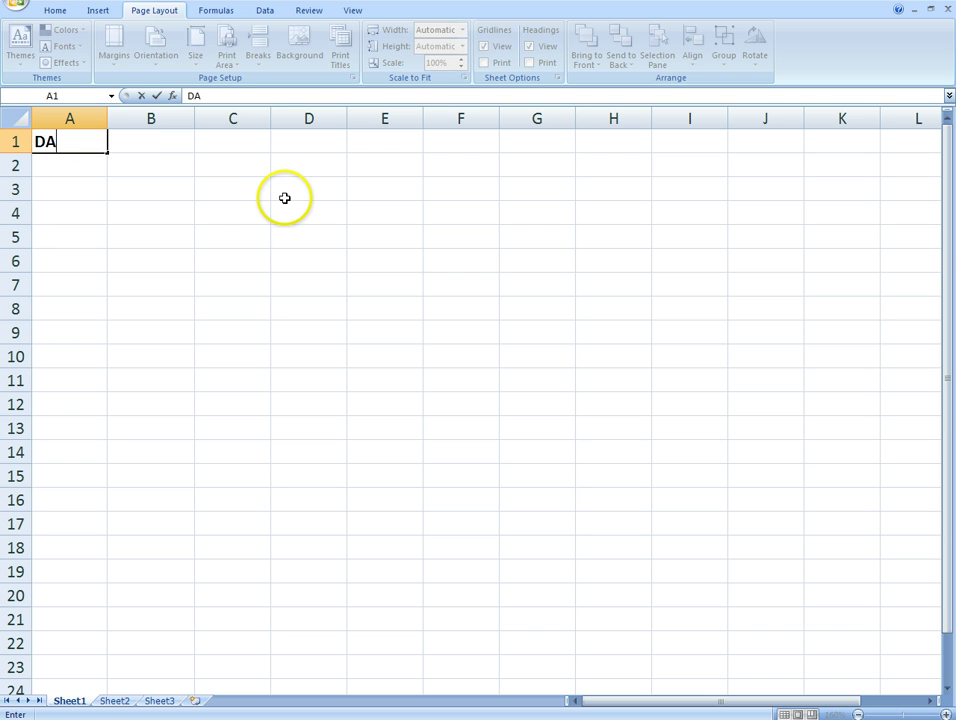
text(Y)
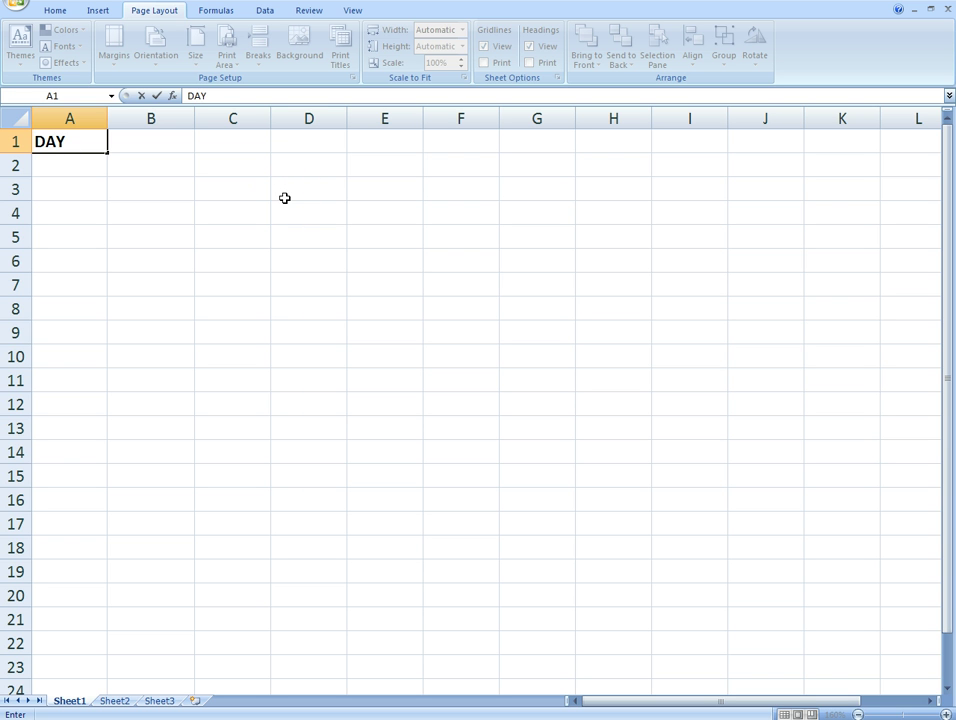
key(Tab)
key(Left)
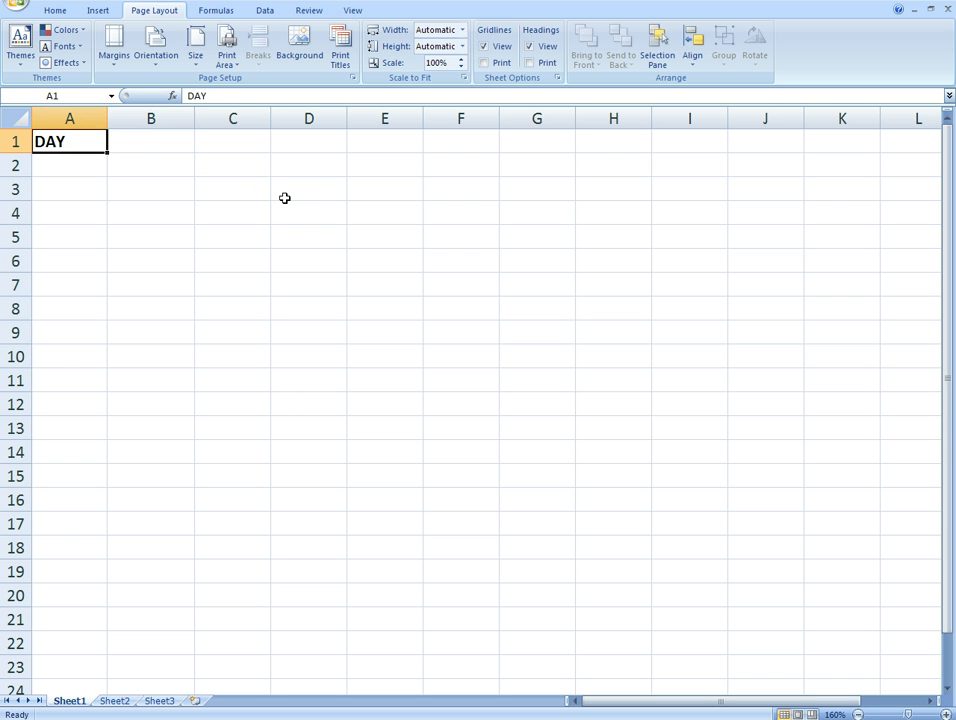
key(Right)
text(DAT)
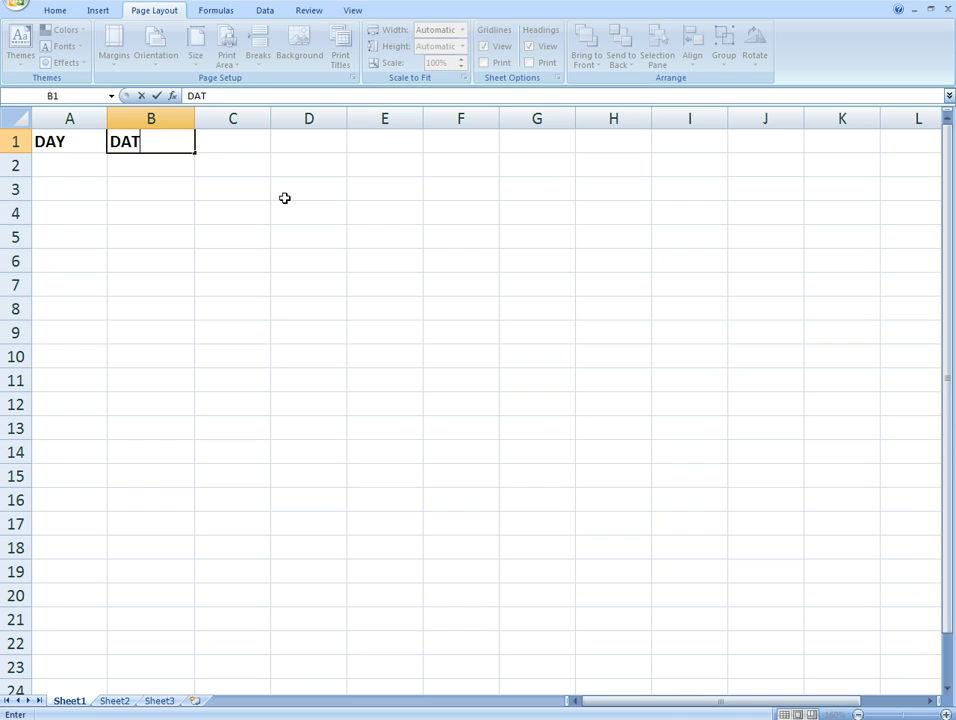
text(E)
key(Tab)
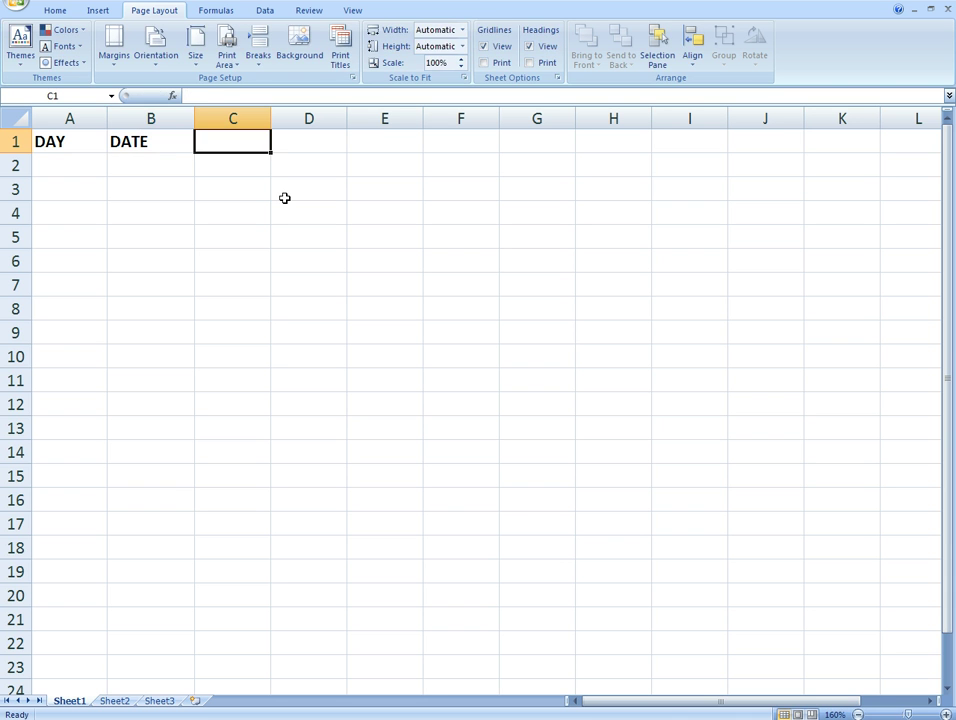
text(WEIGHT)
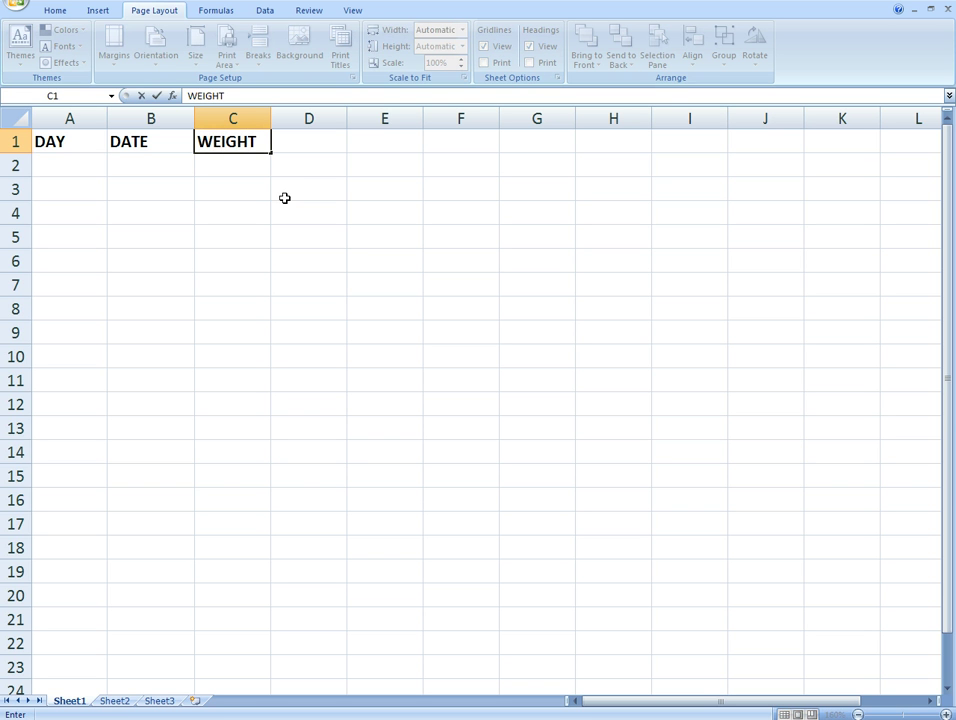
key(Return)
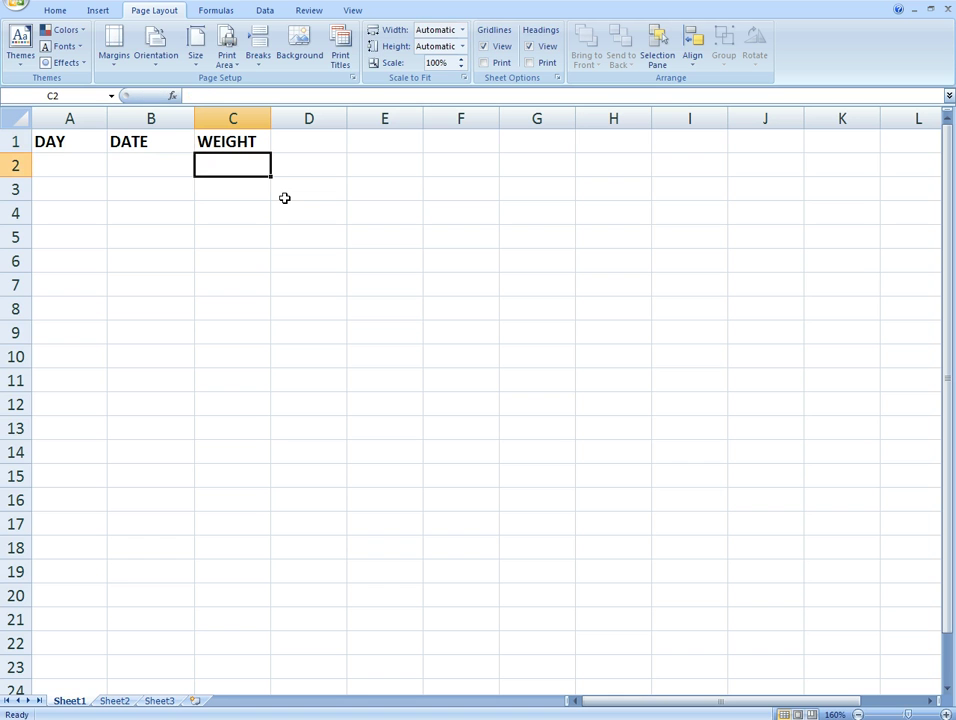
- Select the header row A1:C1
key(Home)
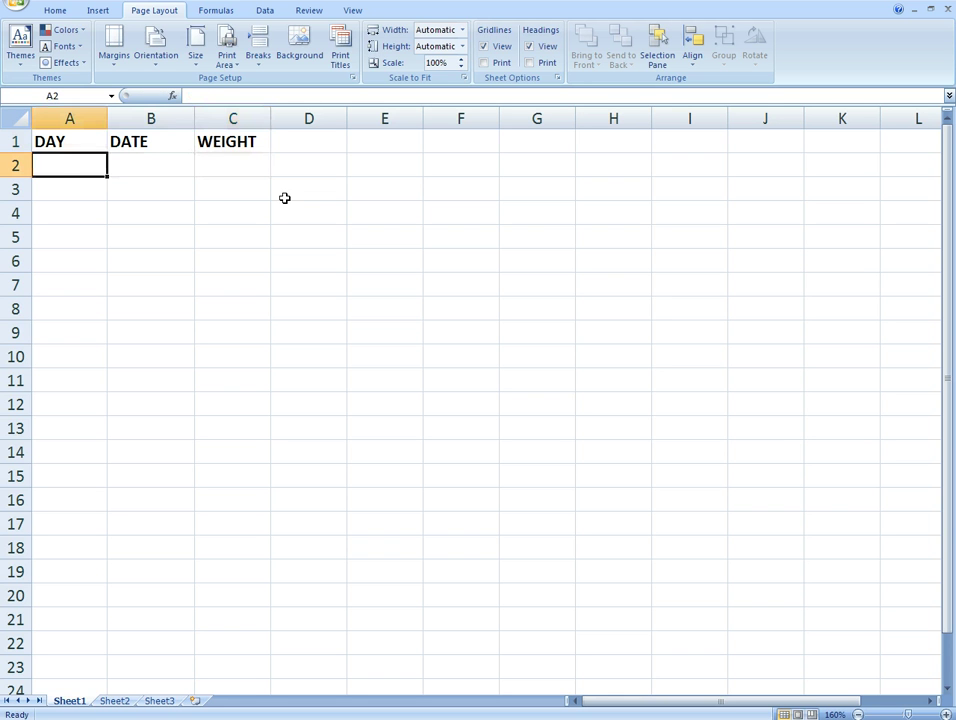
click(80, 145)
drag(85, 141, 226, 142)
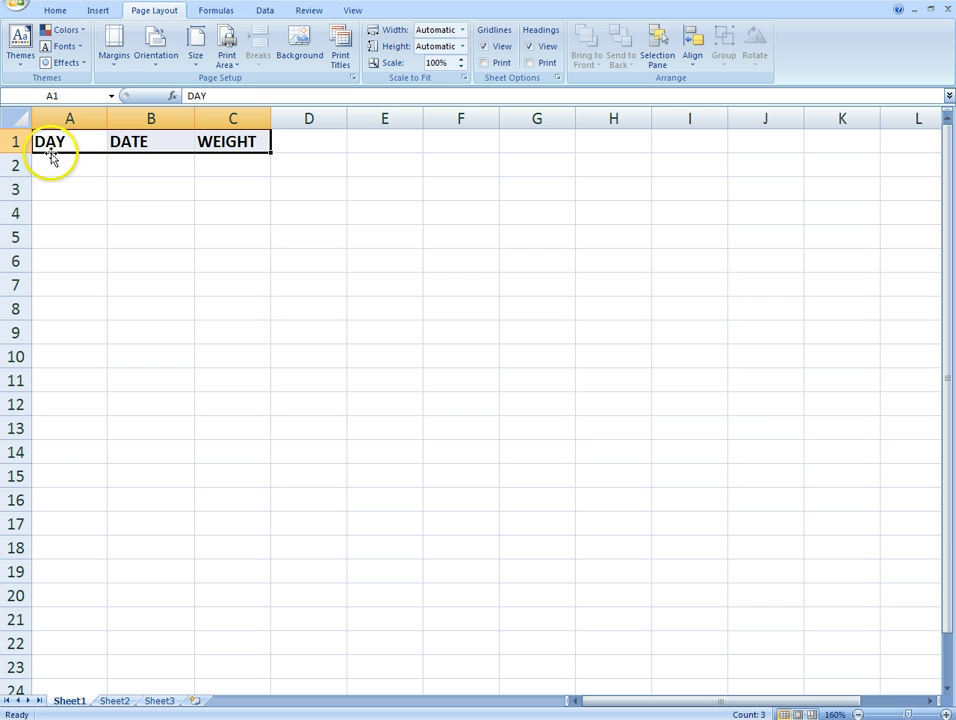
- Enter the date 10/7/12 in cell B2 under DATE
click(73, 160)
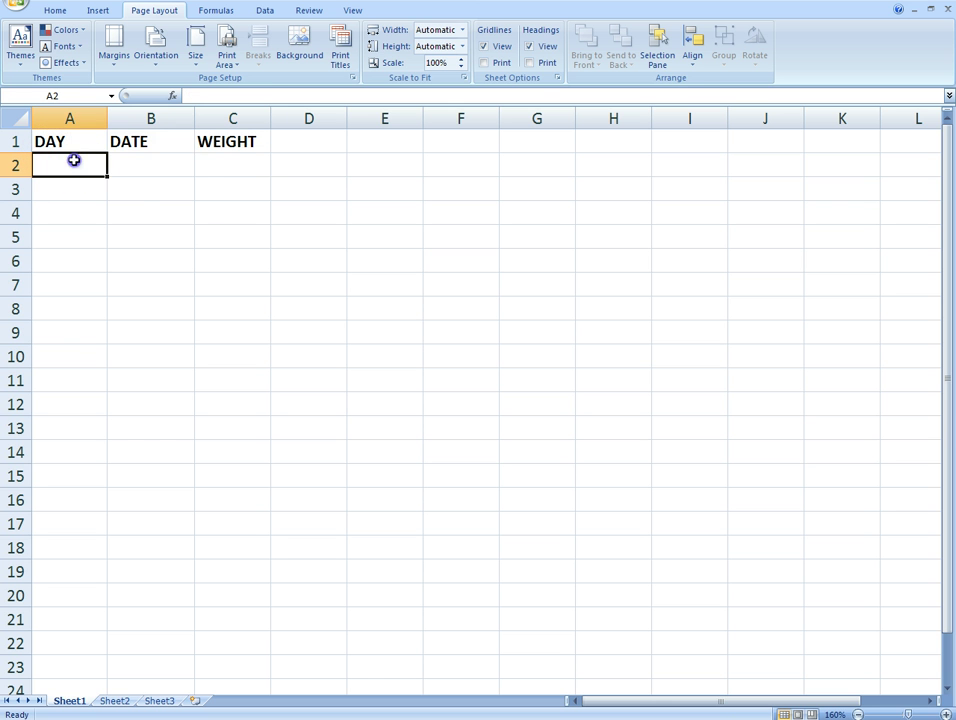
click(158, 165)
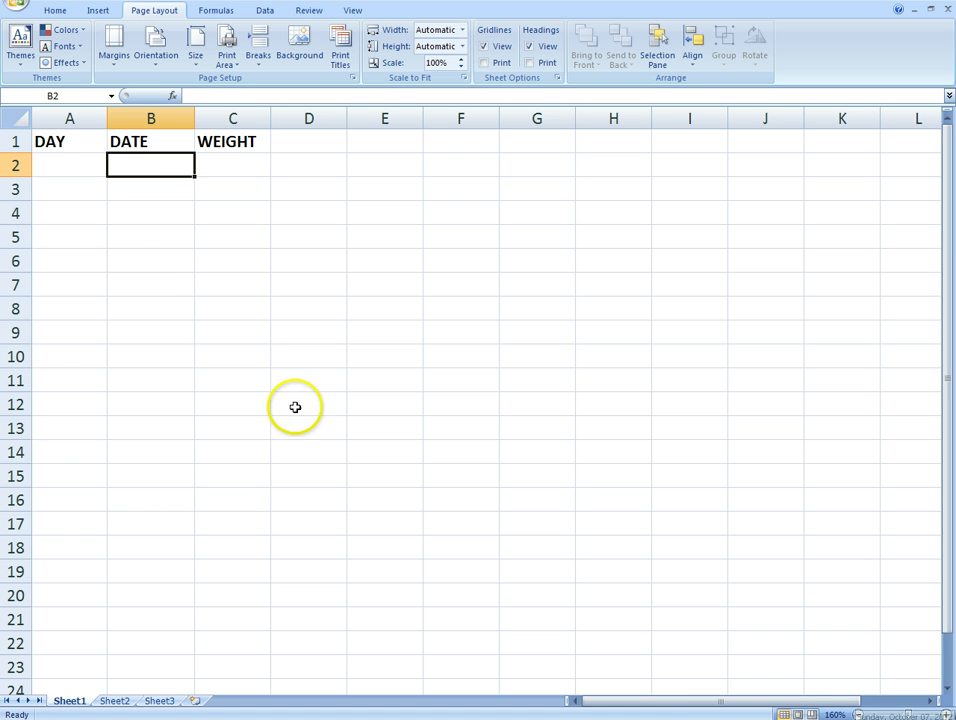
click(150, 166)
text(10/7/12)
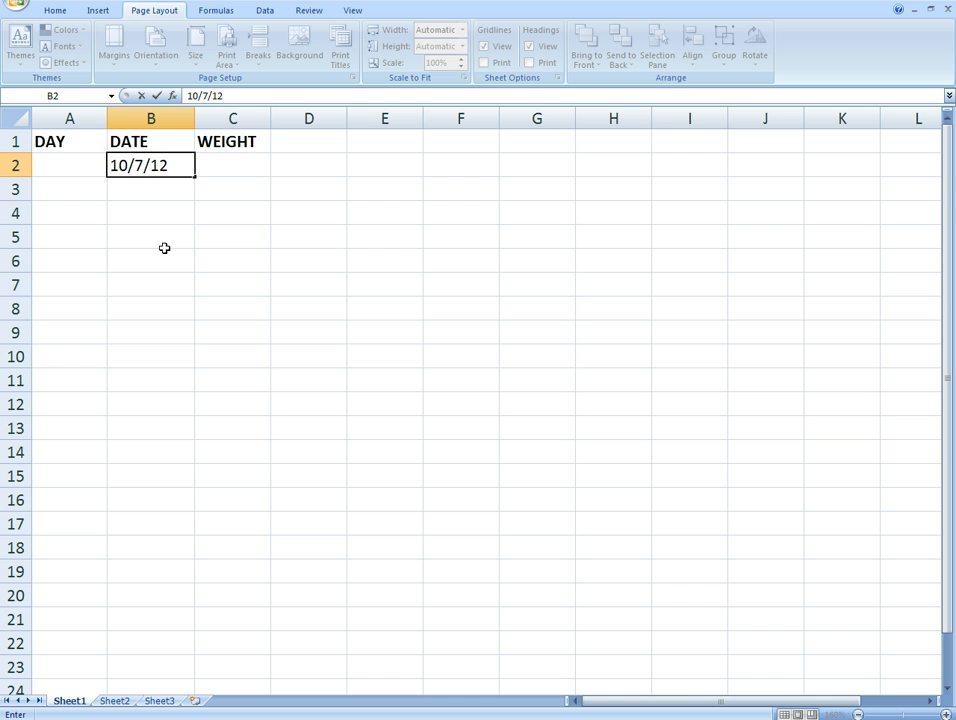
key(Return)
key(Left)
key(Up)
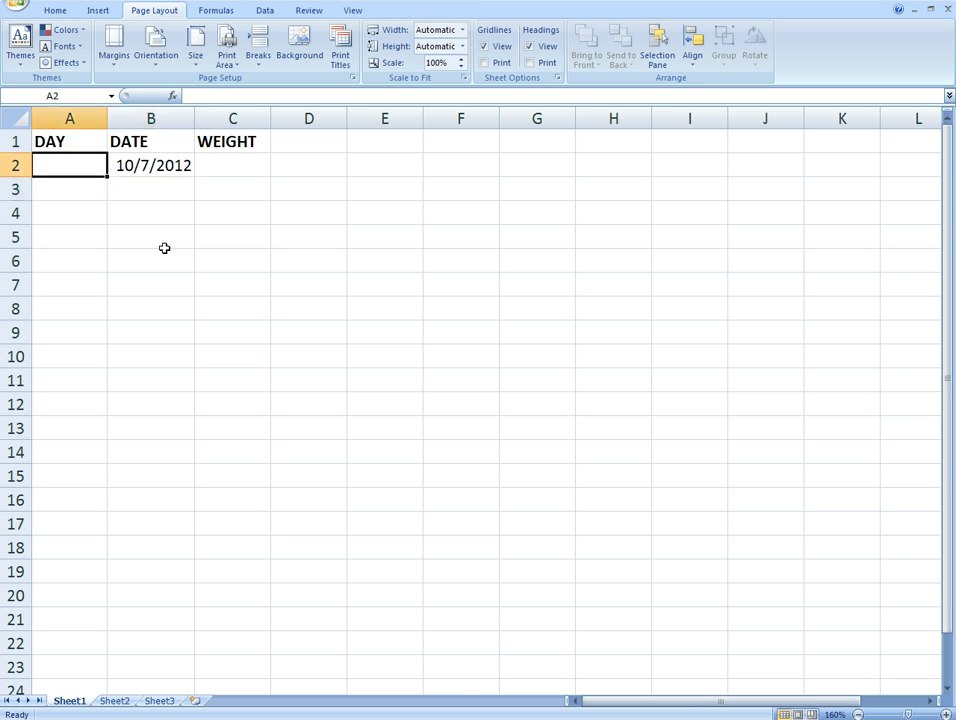
key(Right)
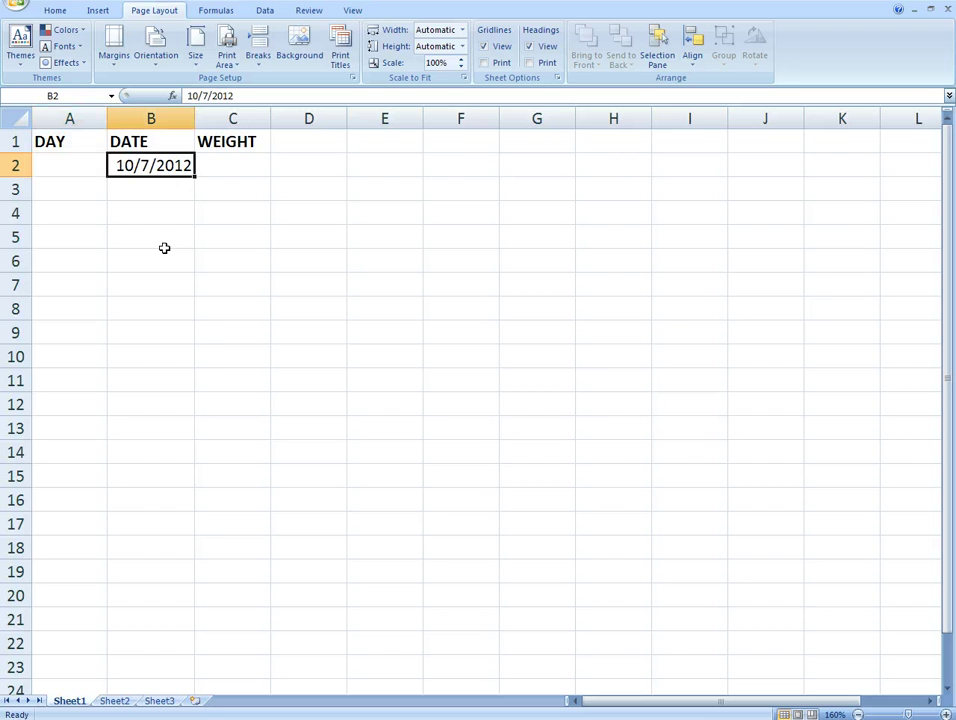
- Put the formula =B2 in cell A2 so it shows the weekday
click(70, 165)
double_click(56, 165)
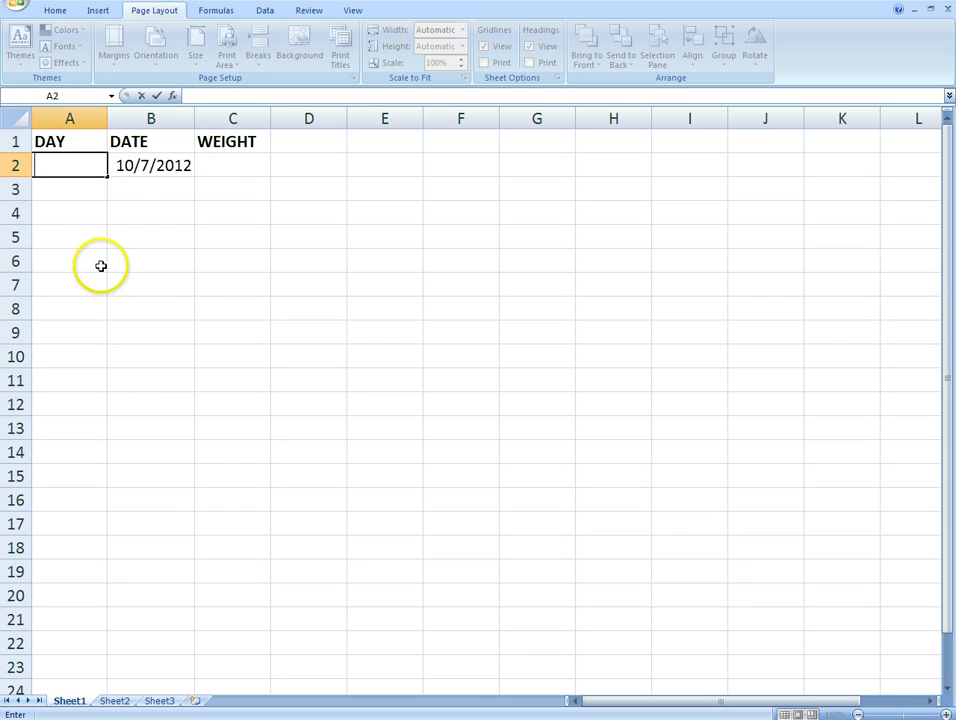
text(=)
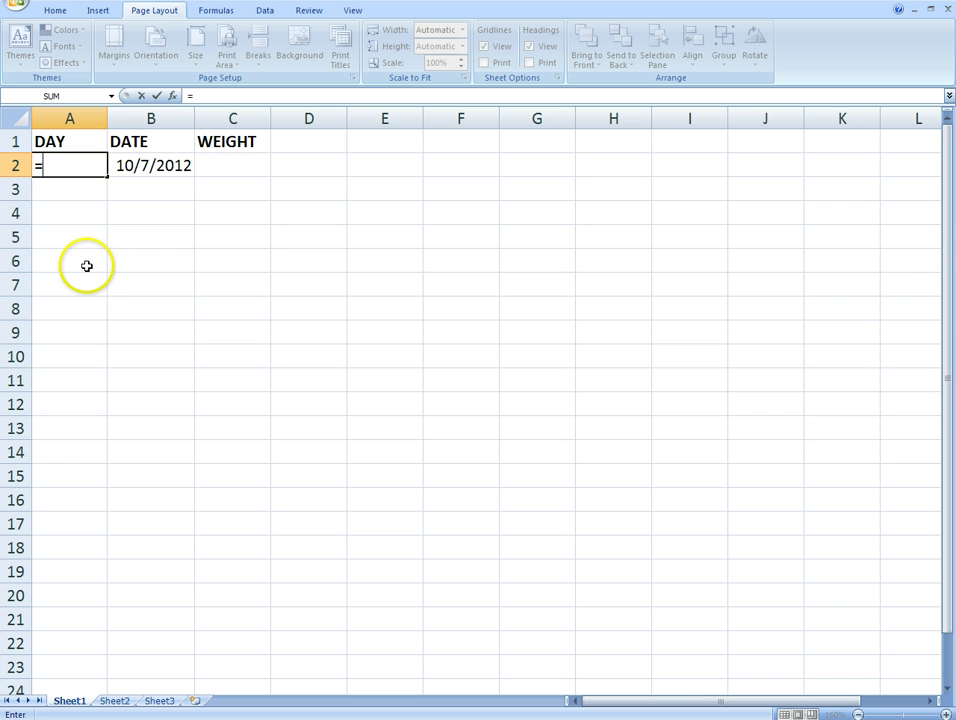
key(Right)
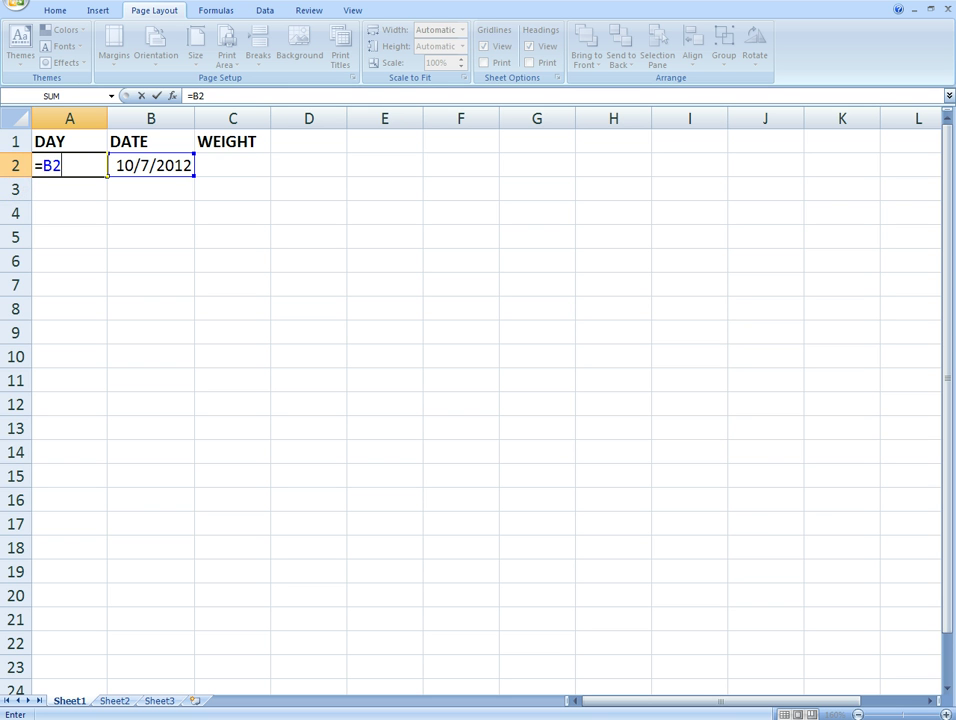
key(Return)
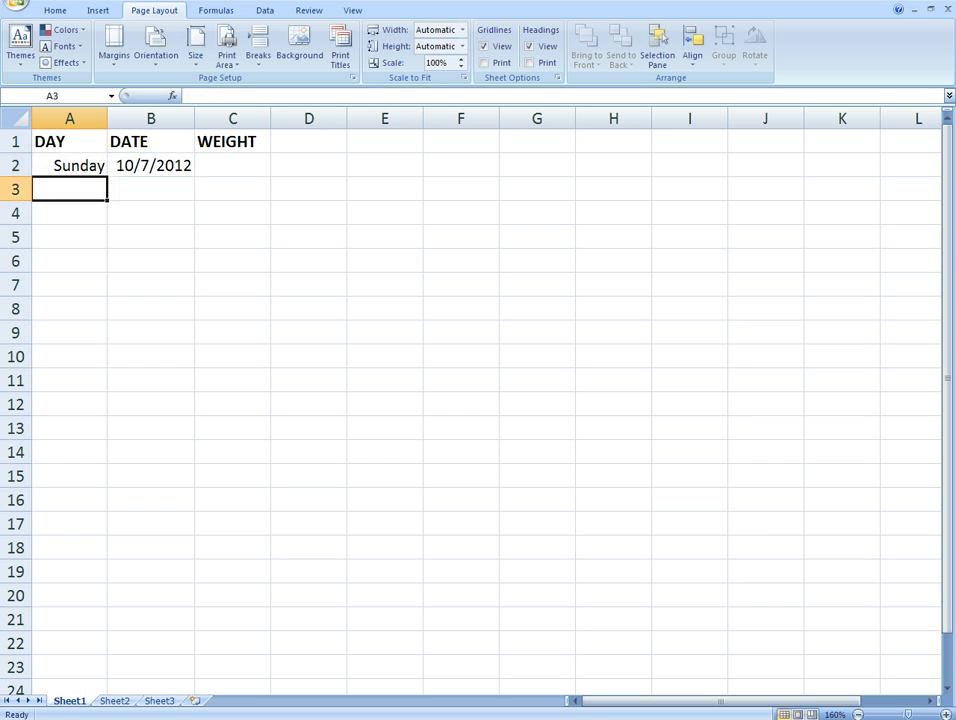
- Apply the Date number format to column A through Format Cells
click(70, 118)
right_click(72, 118)
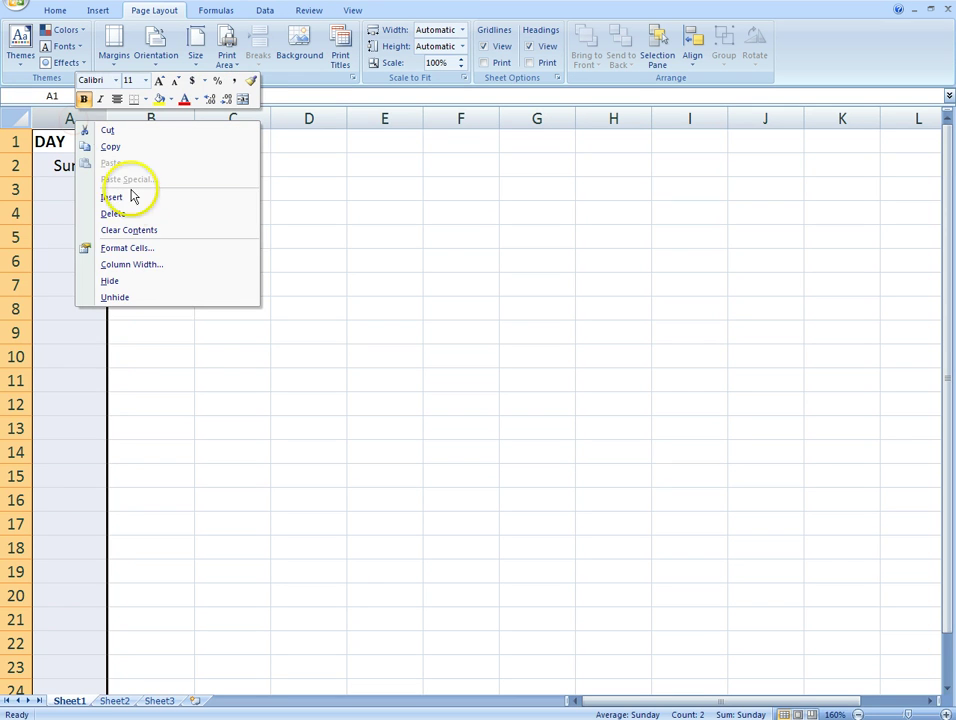
click(145, 252)
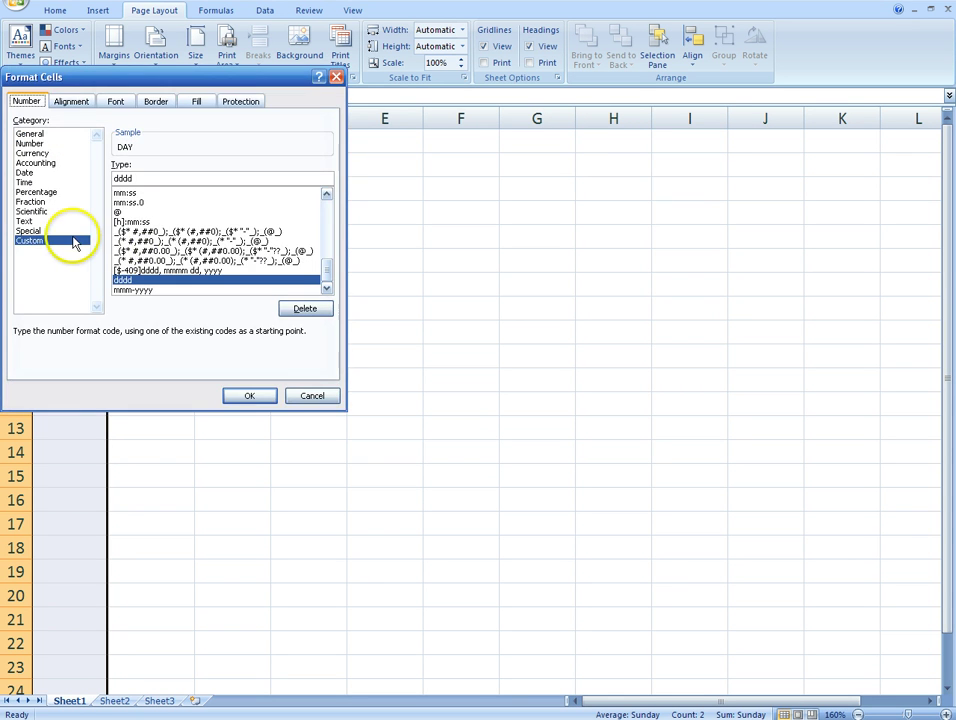
click(40, 162)
click(30, 182)
click(28, 172)
click(250, 394)
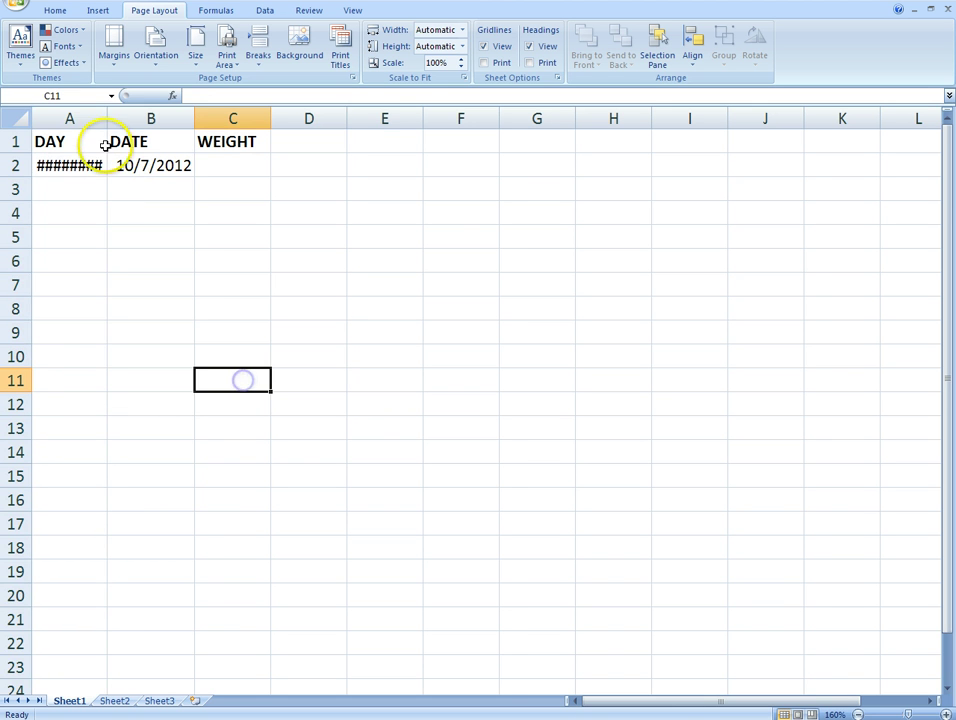
- Widen column A and delete the contents of cell A2
drag(101, 122, 114, 125)
click(78, 165)
key(Delete)
click(222, 331)
click(90, 164)
click(90, 168)
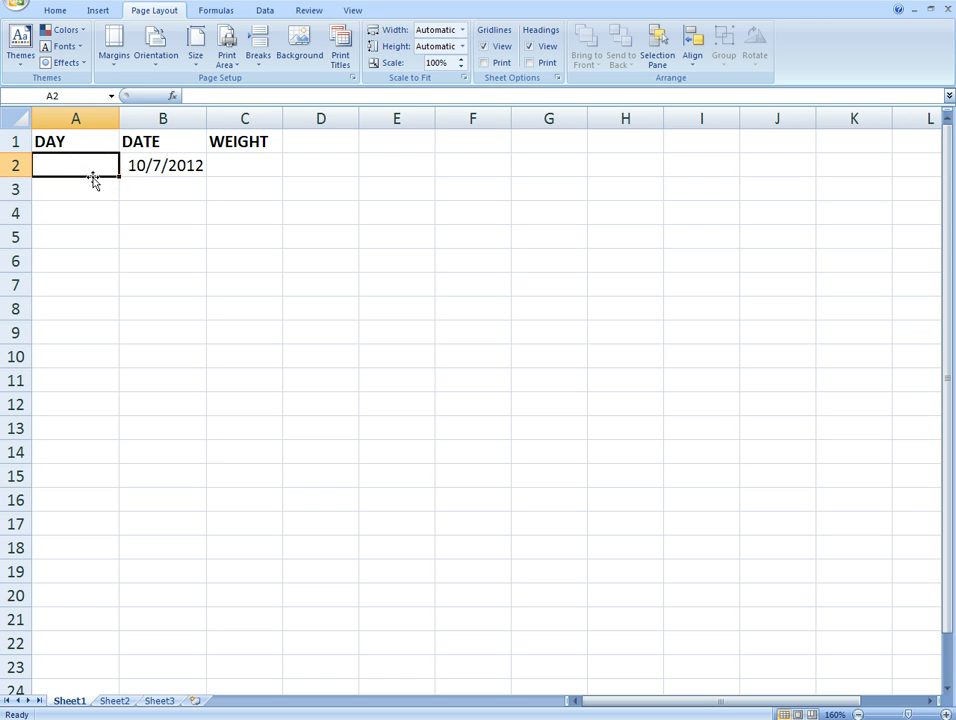
- Re-enter =B2 in cell A2 so it displays 10/7/2012, then compare A2 with B2
drag(93, 180, 167, 171)
double_click(72, 165)
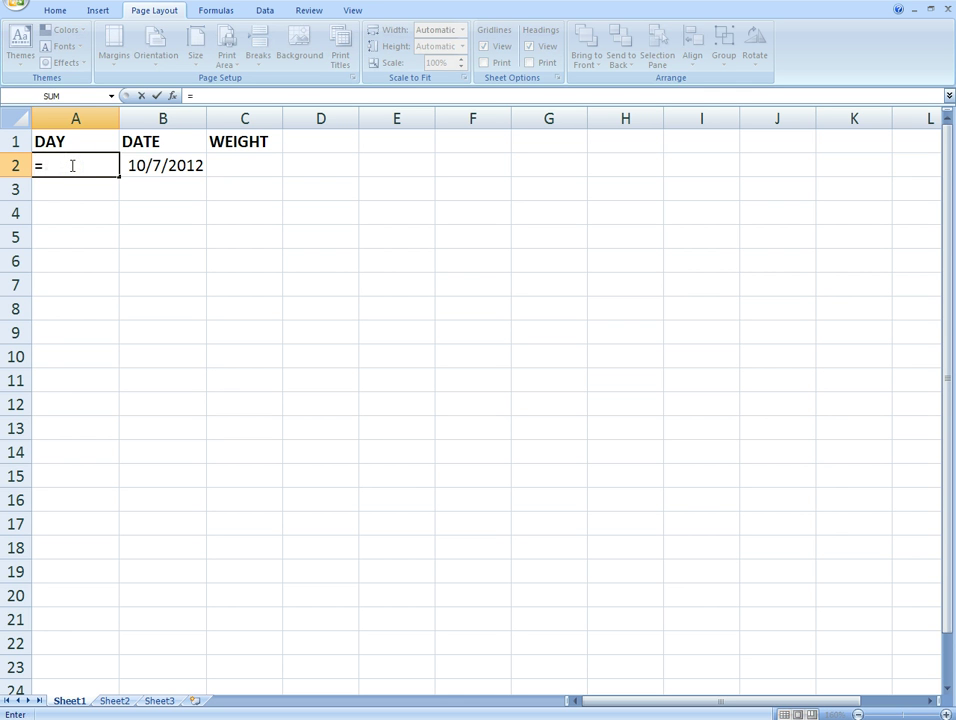
text(=B2)
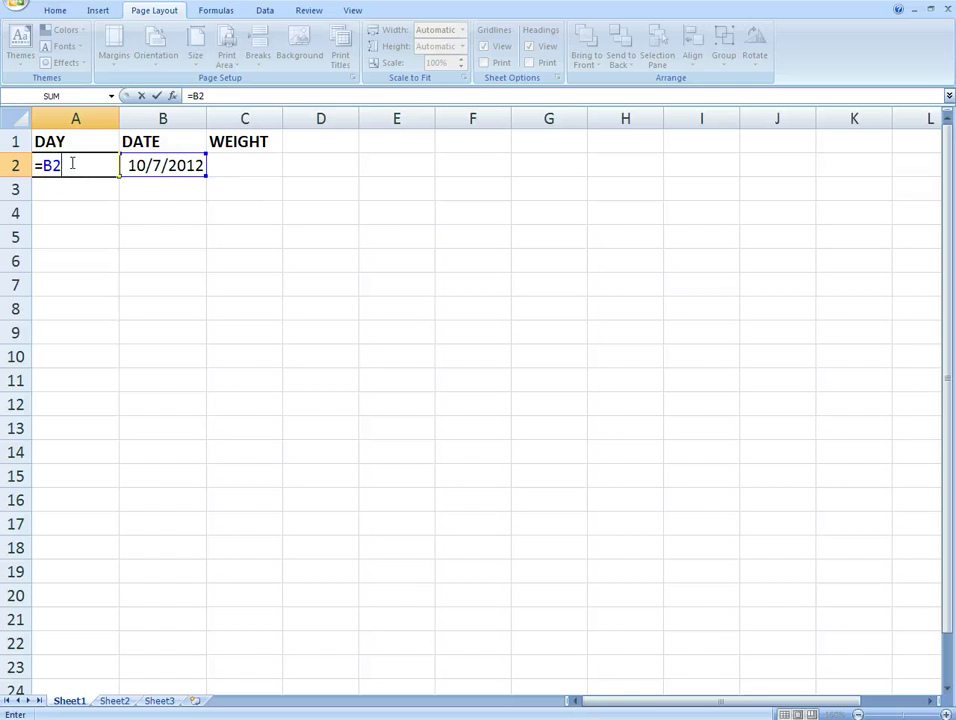
click(139, 170)
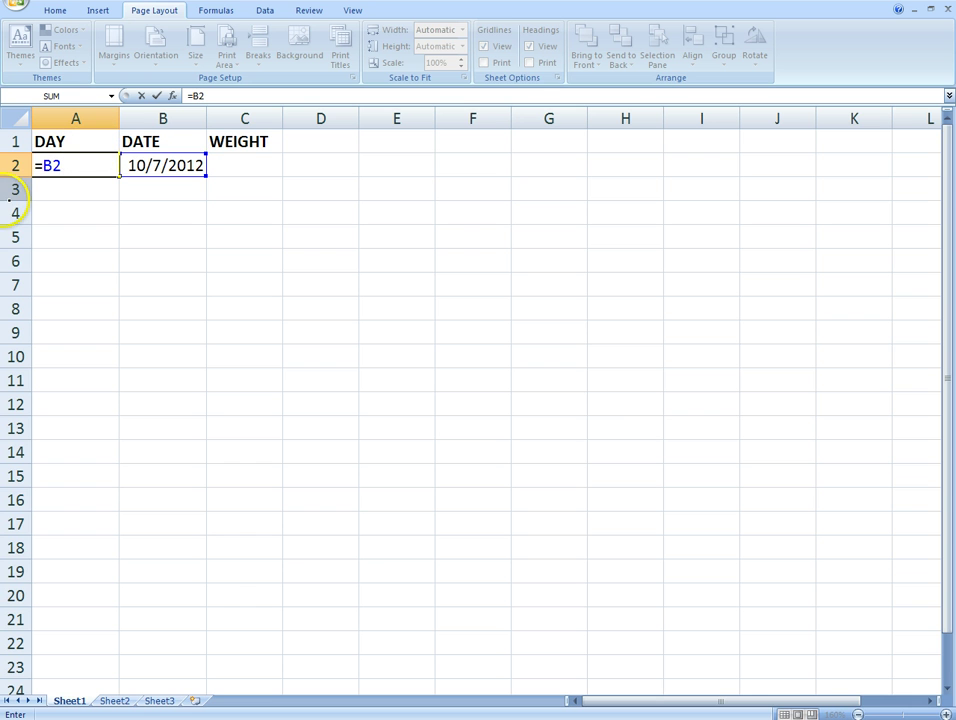
key(Return)
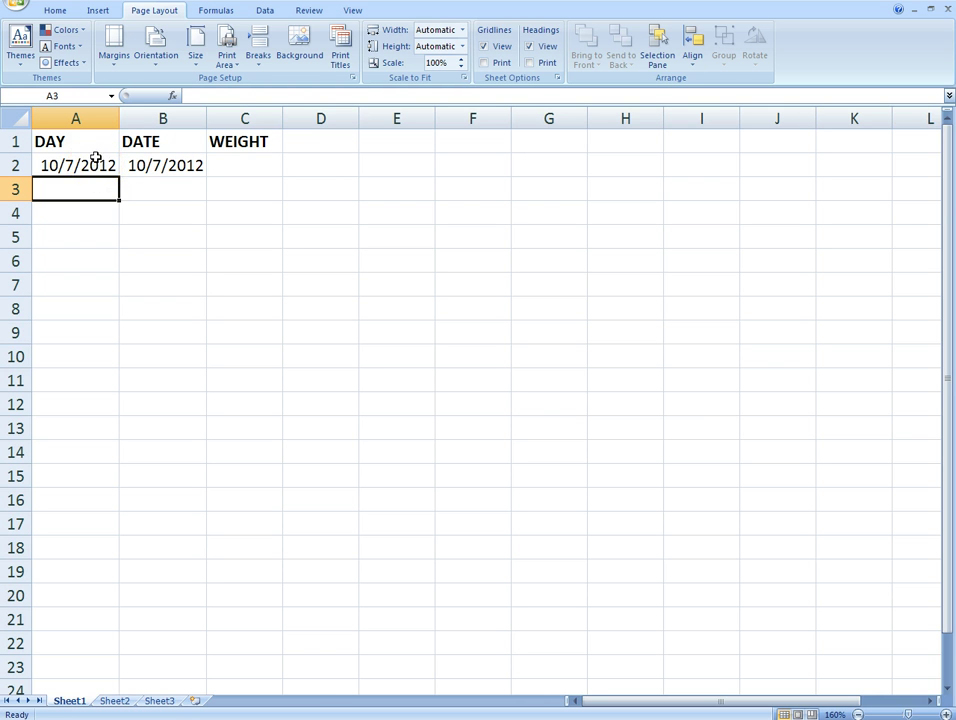
click(162, 164)
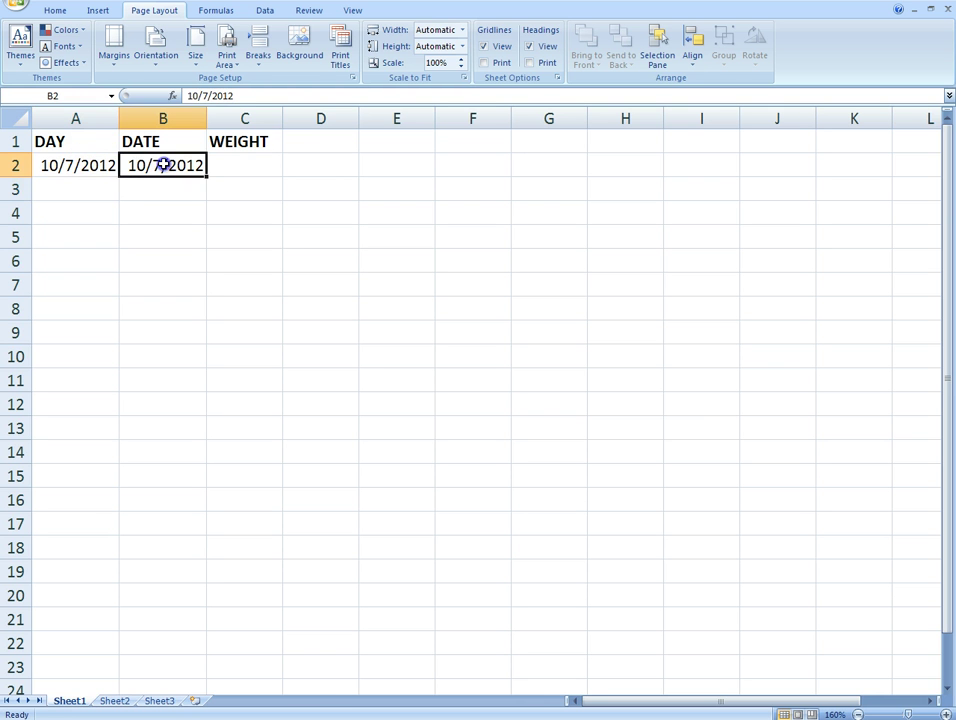
click(107, 165)
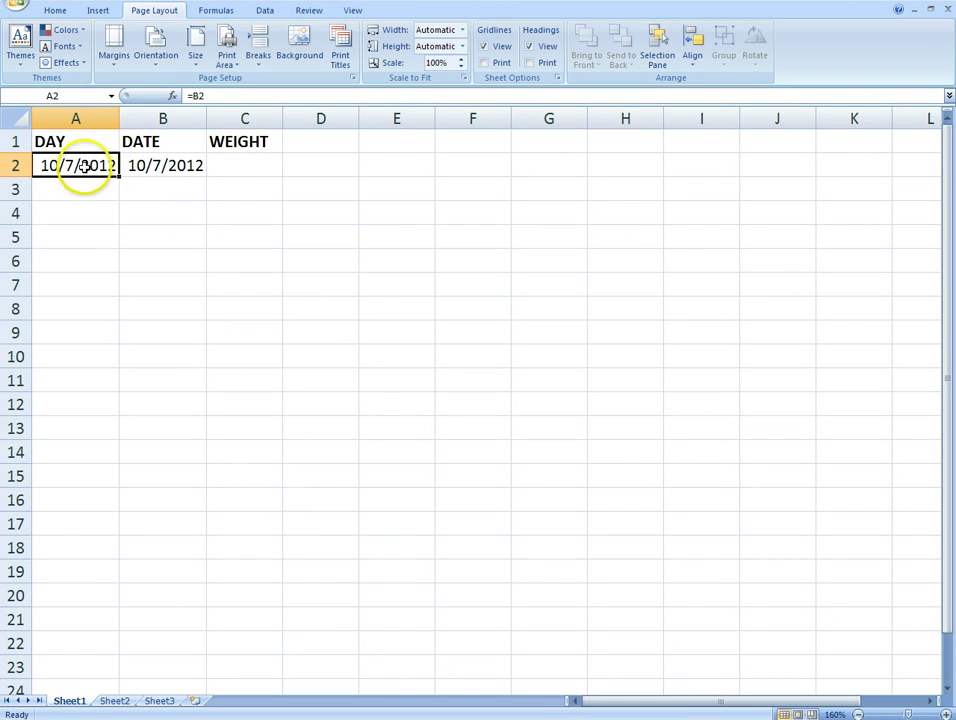
- Open Format Cells for column A and browse the Date number formats
click(75, 118)
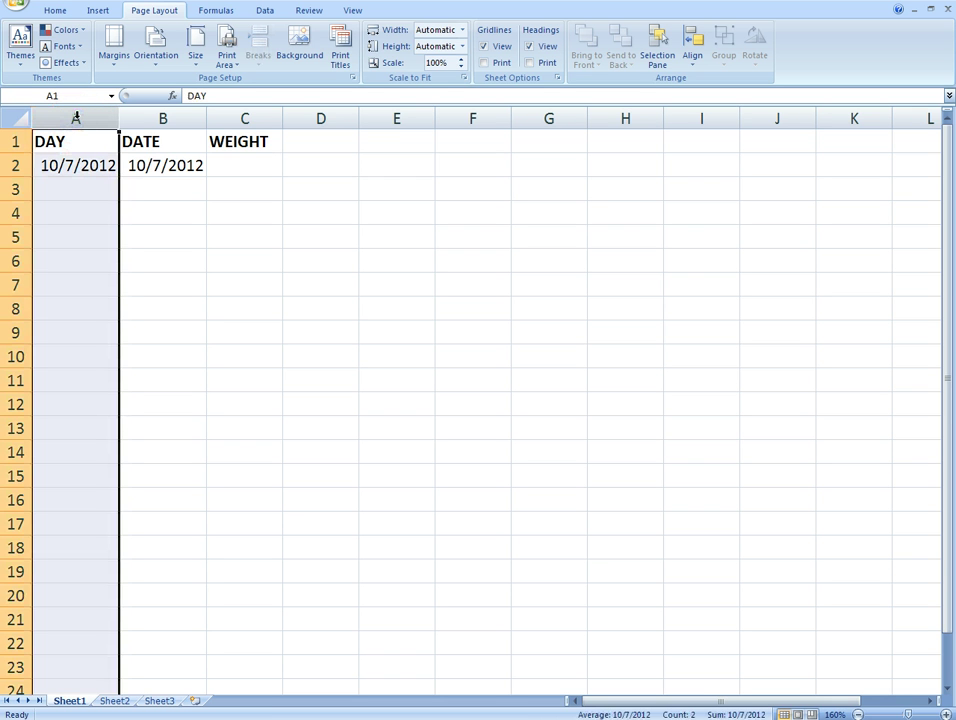
right_click(76, 119)
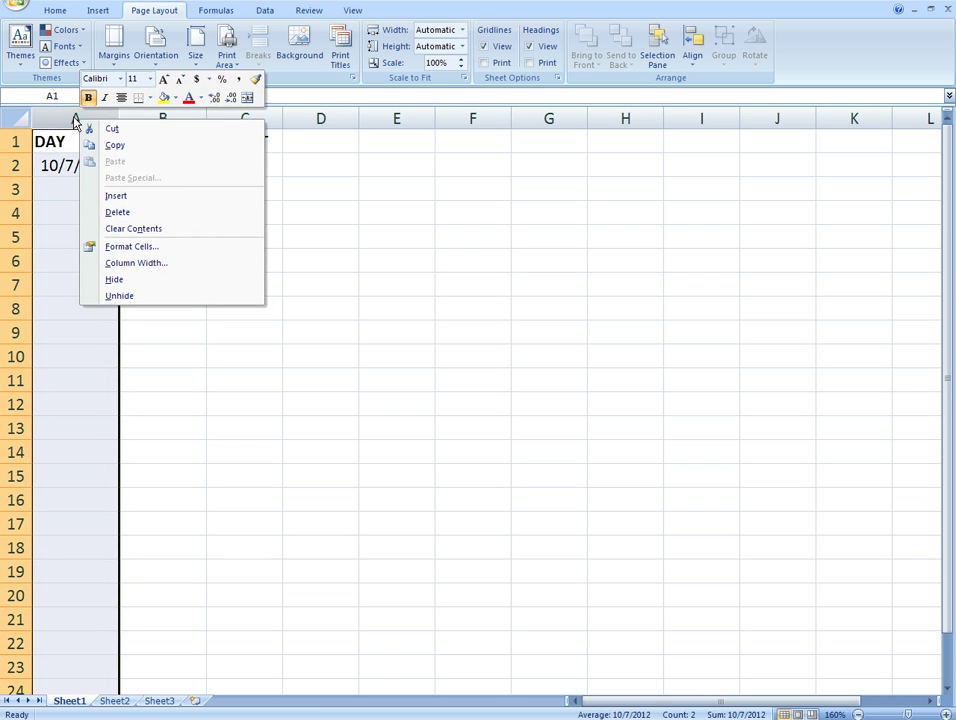
click(118, 248)
drag(154, 77, 315, 68)
click(192, 122)
click(196, 161)
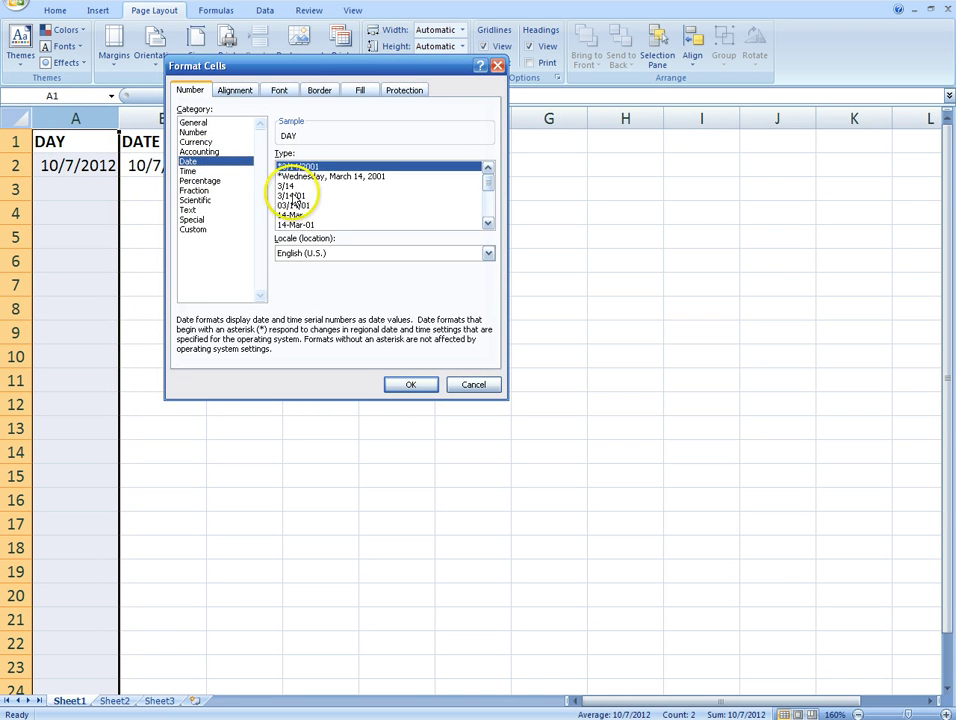
click(298, 205)
click(304, 214)
click(303, 224)
mouse_move(489, 182)
mouse_down()
mouse_move(490, 220)
mouse_move(489, 201)
mouse_up()
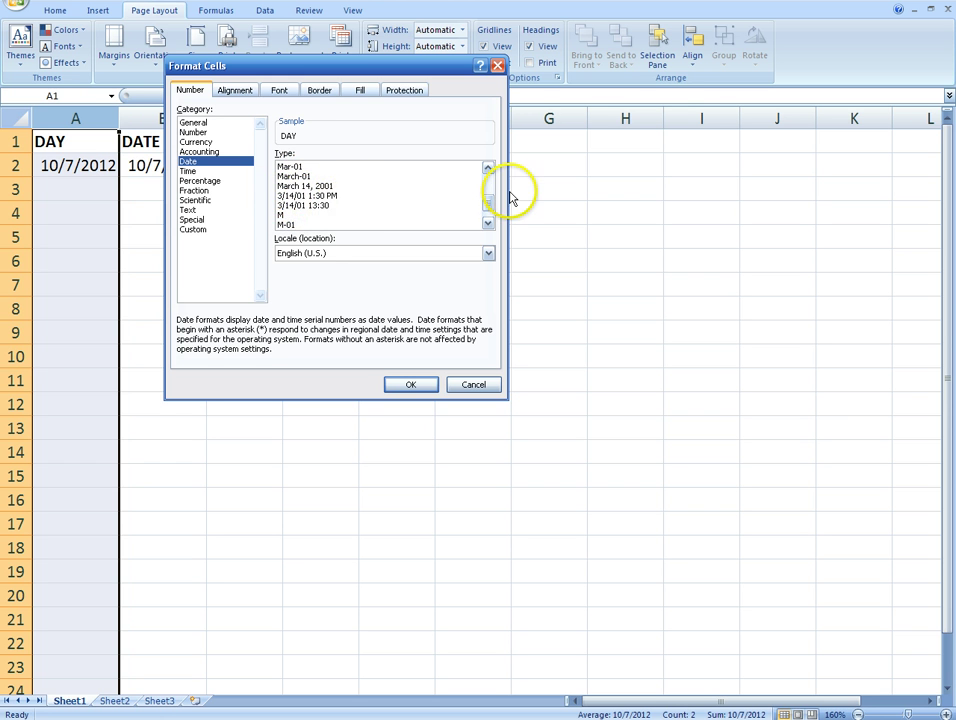
drag(489, 207, 488, 179)
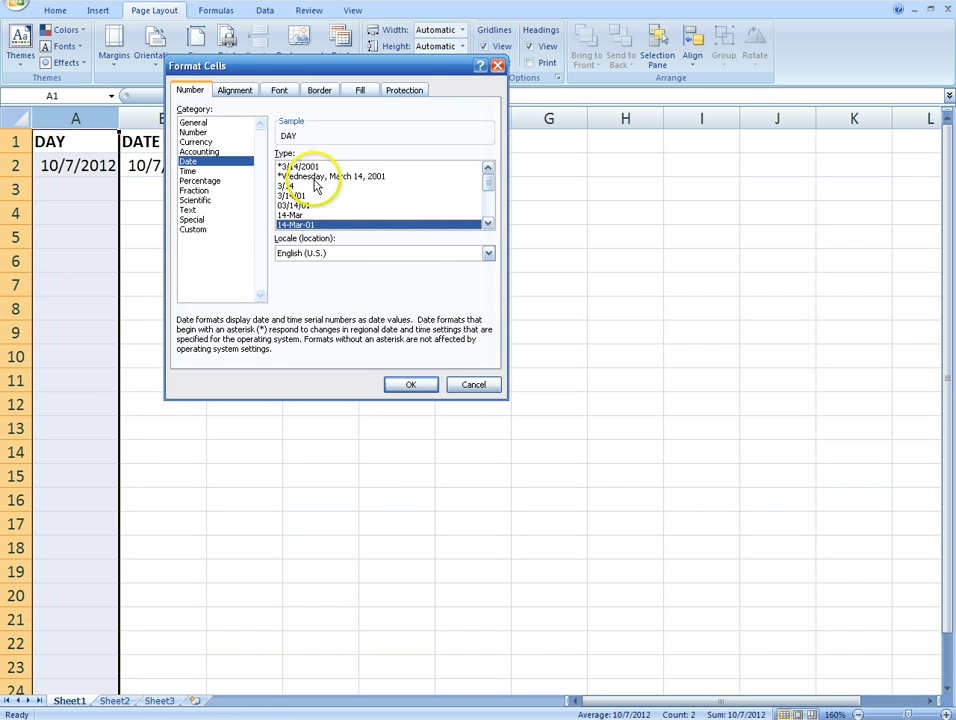
- Replace the Custom format code with DDD so A2 shows Sun
click(204, 232)
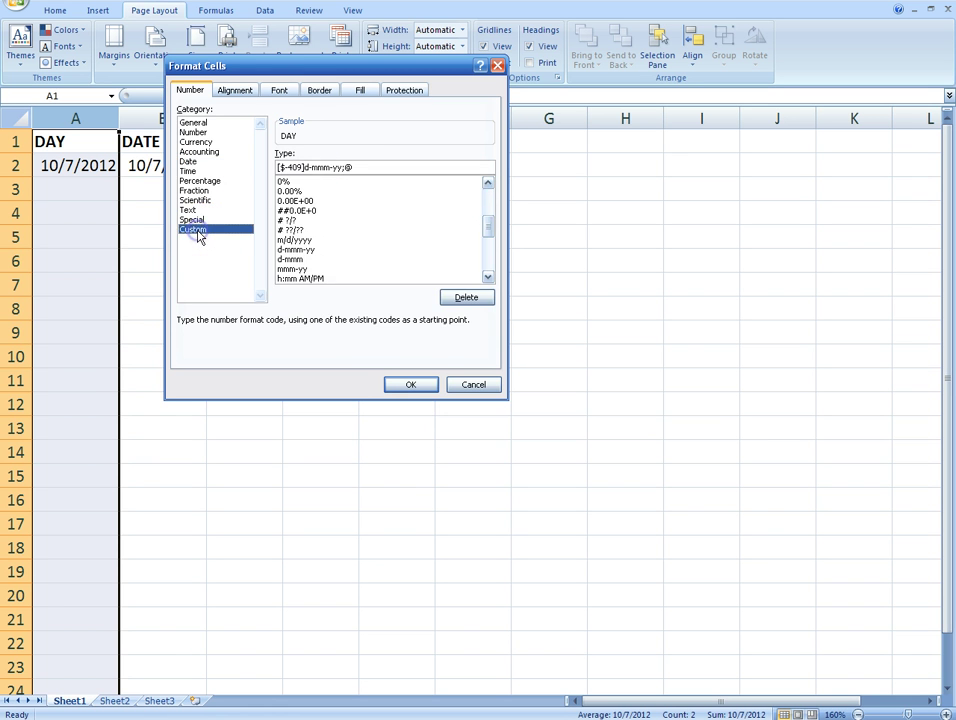
drag(489, 241, 491, 166)
click(361, 166)
drag(283, 166, 213, 148)
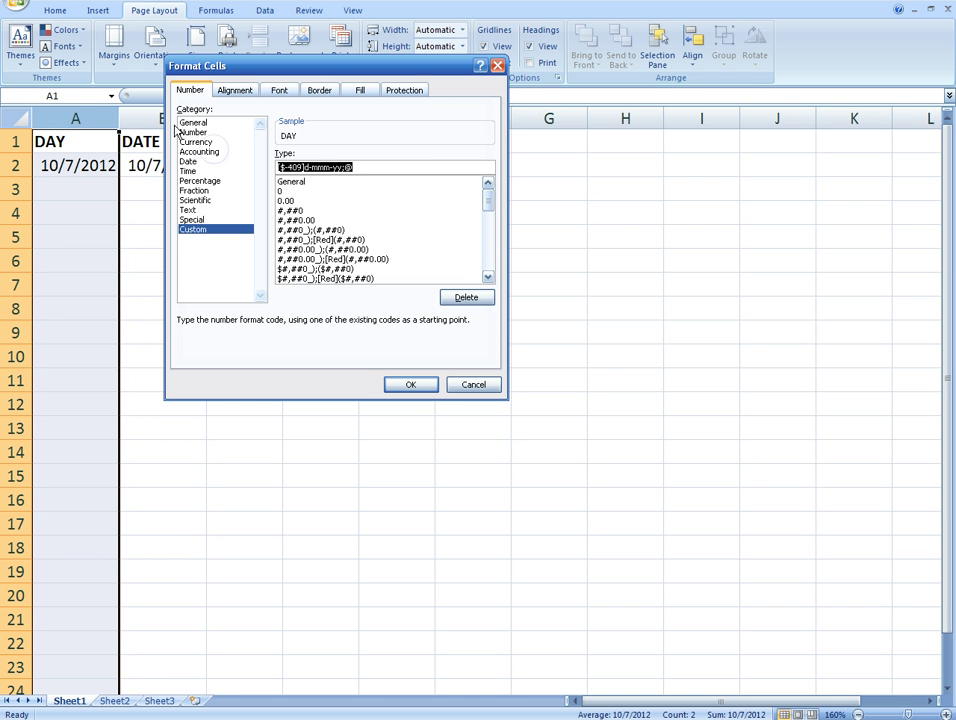
drag(280, 168, 340, 168)
key(BackSpace)
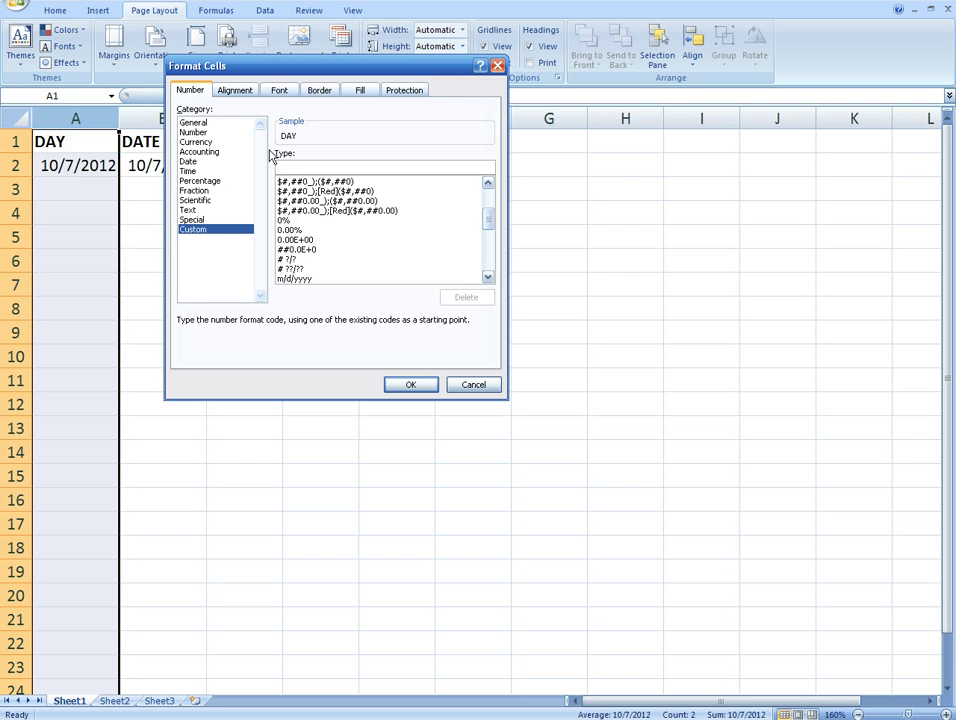
text(D)
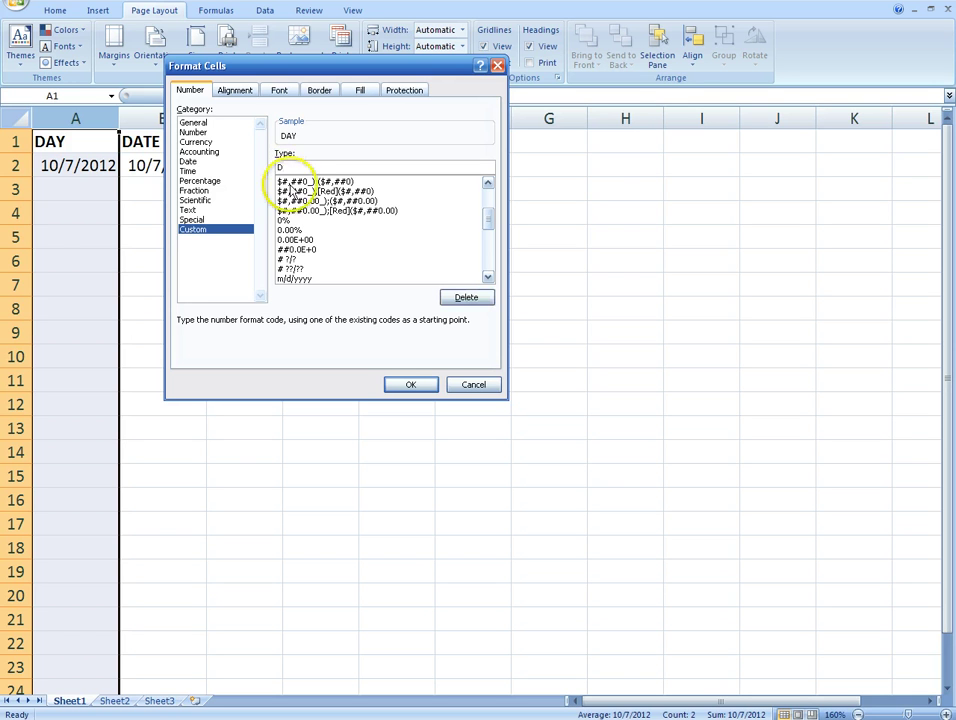
text(D)
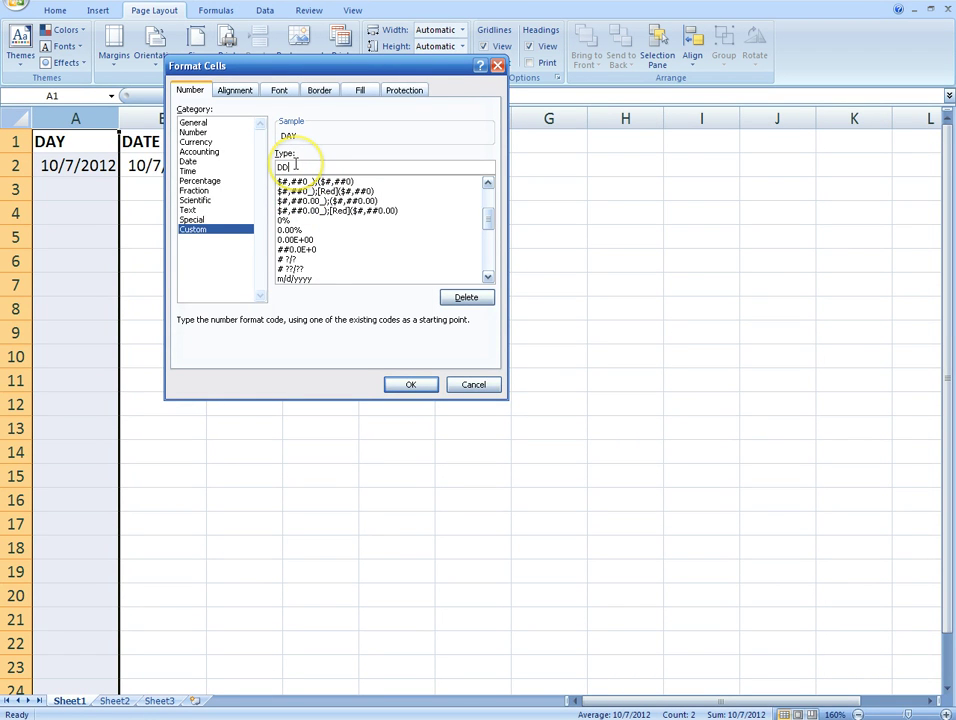
text(DD)
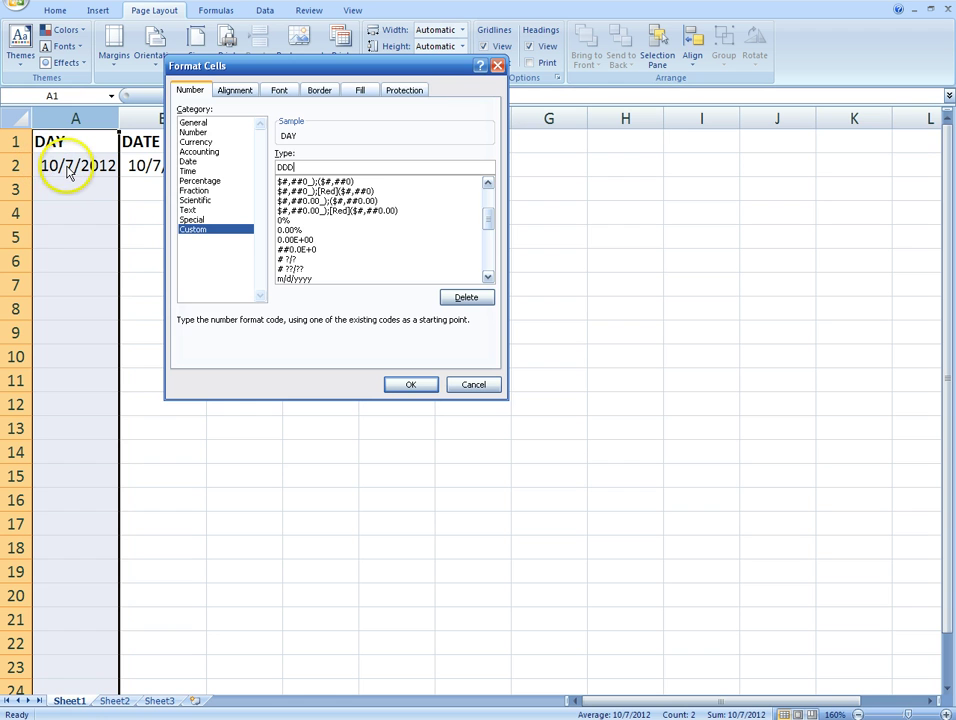
click(409, 384)
click(93, 165)
- Change column A's custom format to dddd so A2 shows the full day name
click(90, 118)
right_click(94, 118)
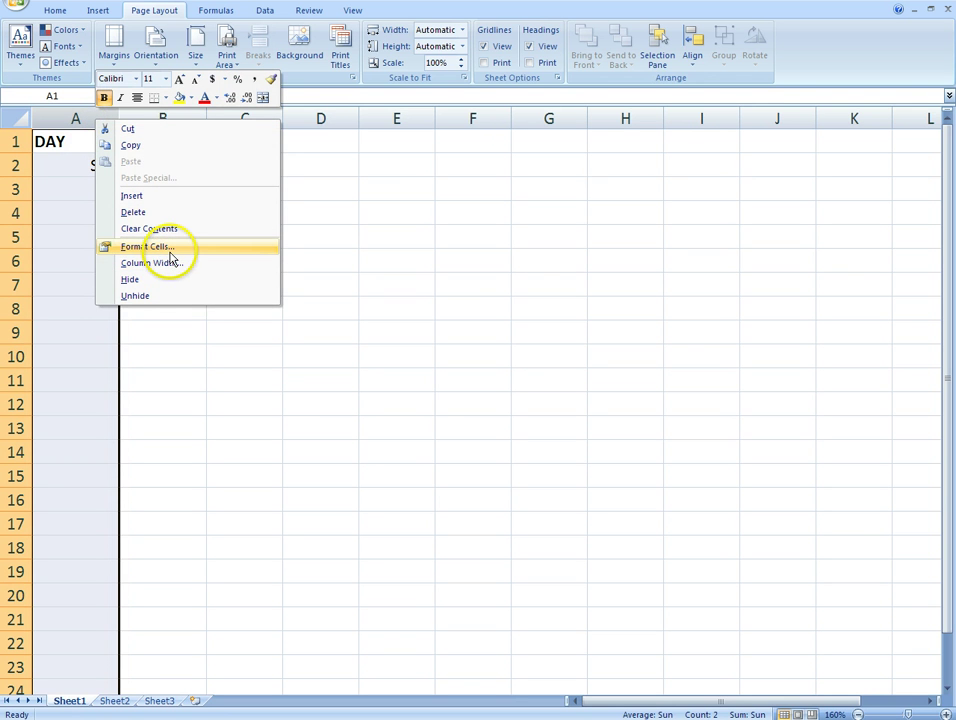
click(150, 247)
drag(163, 70, 414, 71)
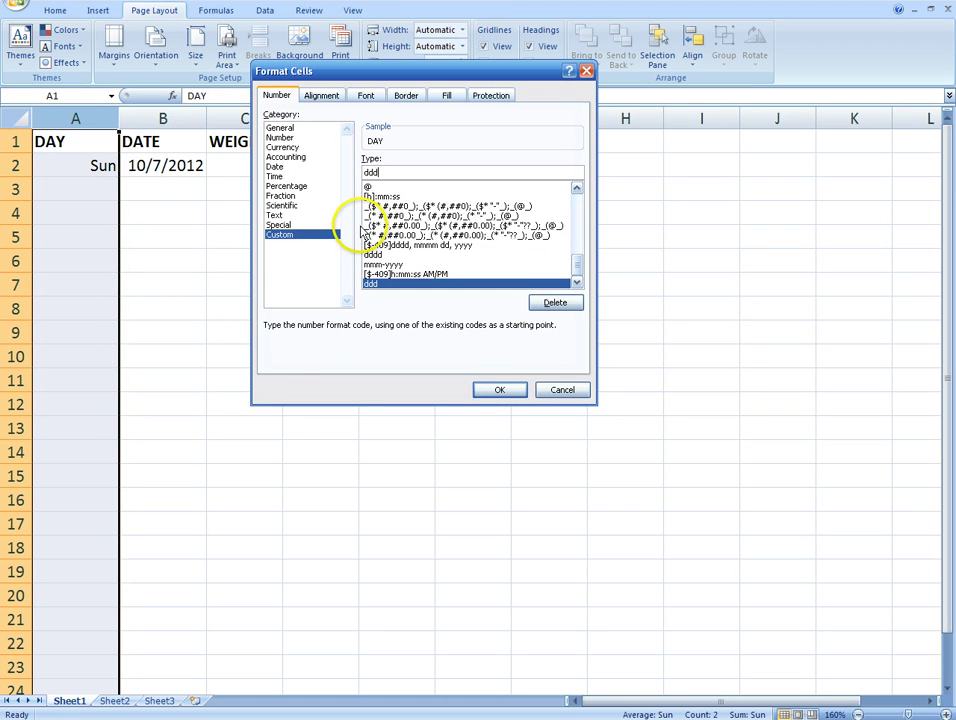
text(d)
click(501, 392)
click(316, 346)
- Adjust column A's width to fit Sunday and review the headings and row 2 cells
click(98, 170)
mouse_move(119, 118)
mouse_down()
mouse_move(105, 119)
mouse_move(115, 118)
mouse_up()
click(98, 143)
click(154, 141)
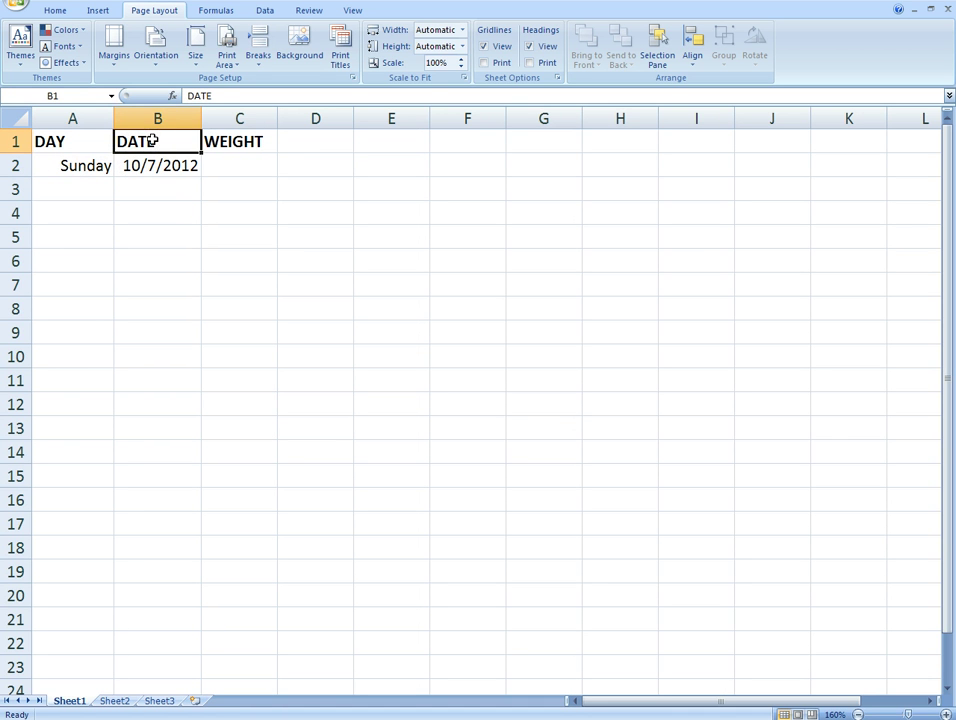
click(235, 143)
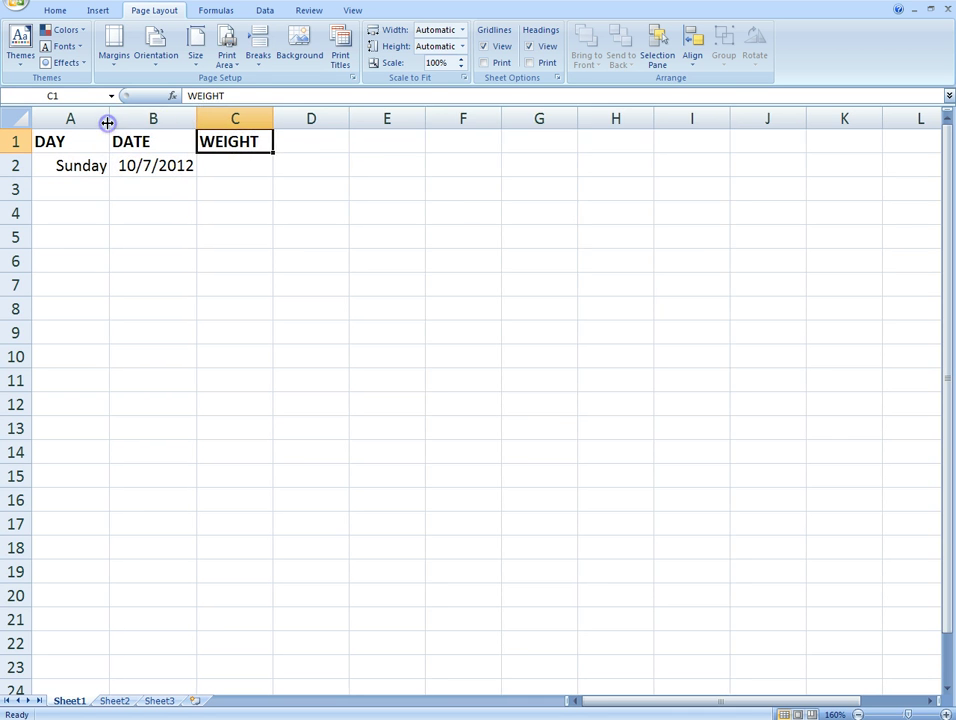
click(94, 166)
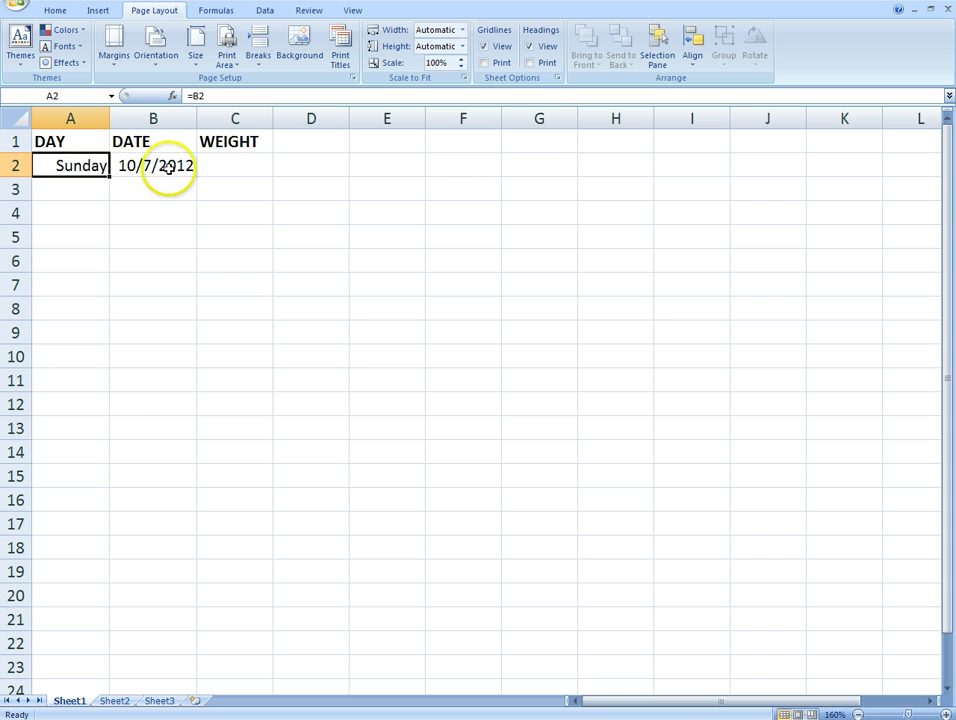
click(87, 211)
click(84, 164)
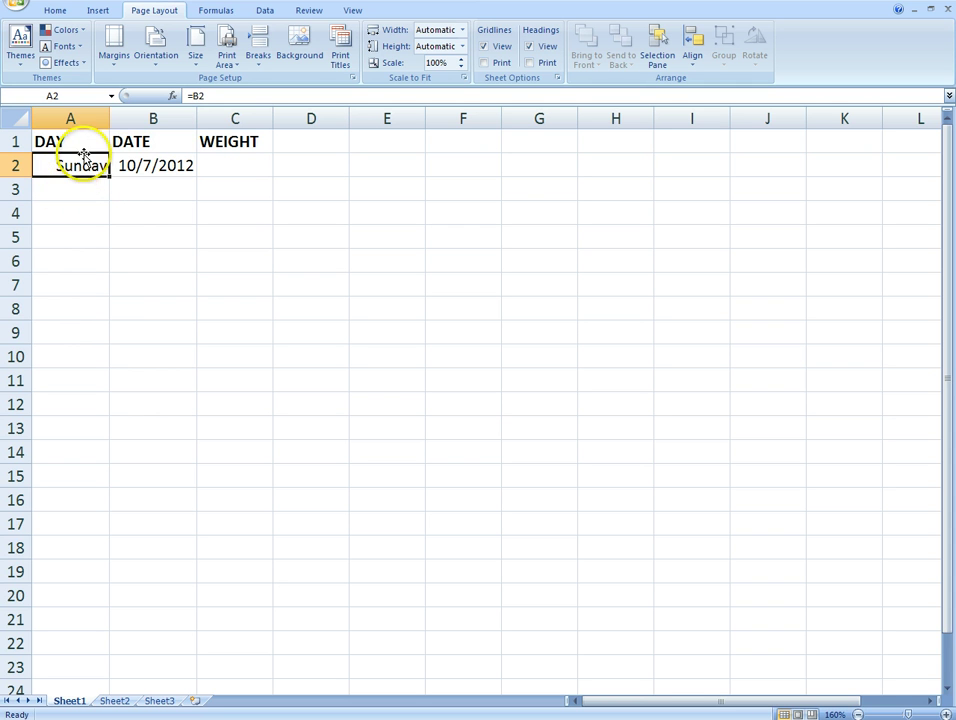
click(143, 170)
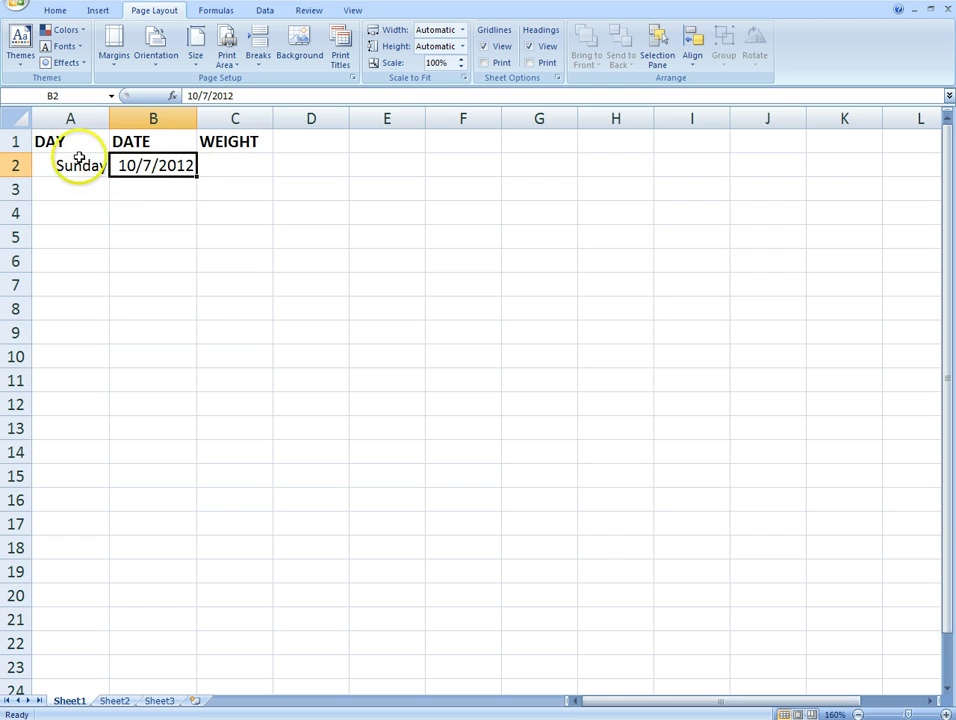
click(163, 188)
click(236, 163)
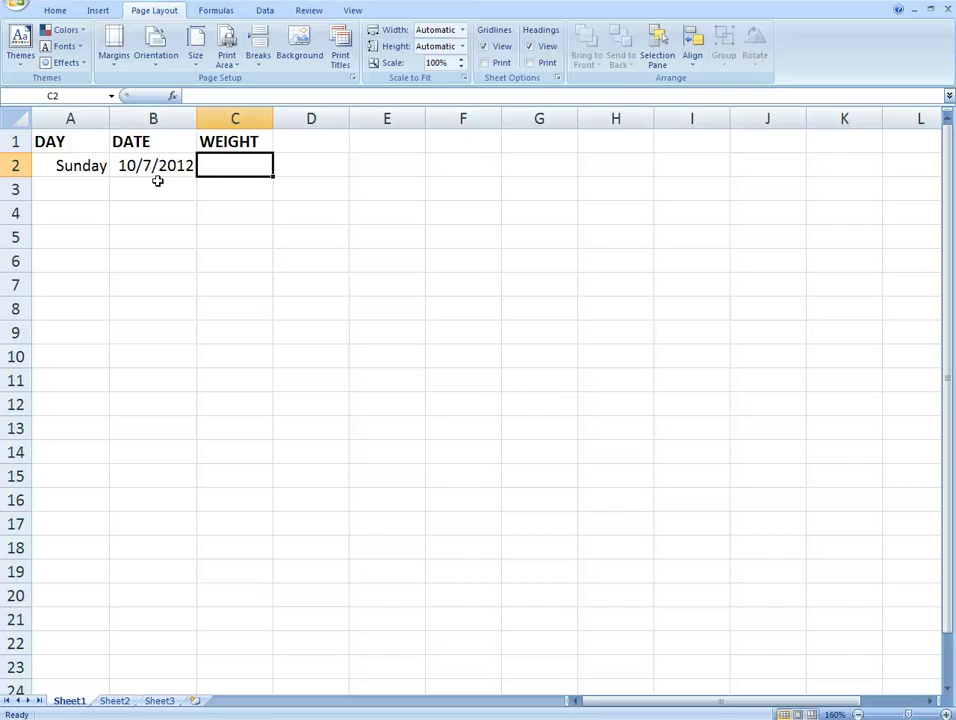
- Enter the weight 210 in C2 and review A2's =B2 formula
text(210)
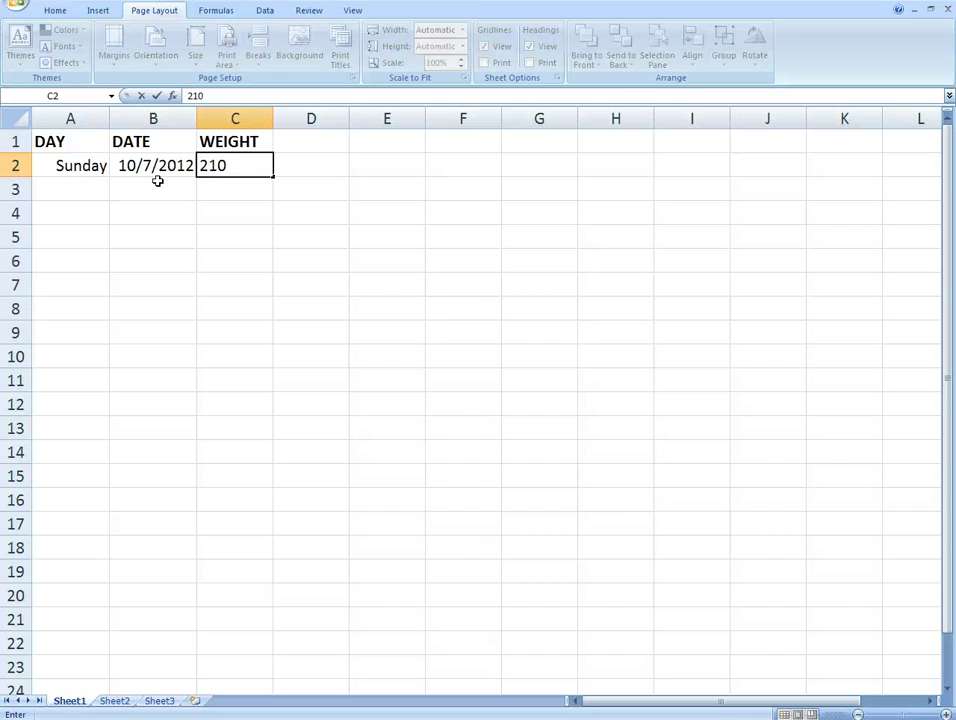
key(Return)
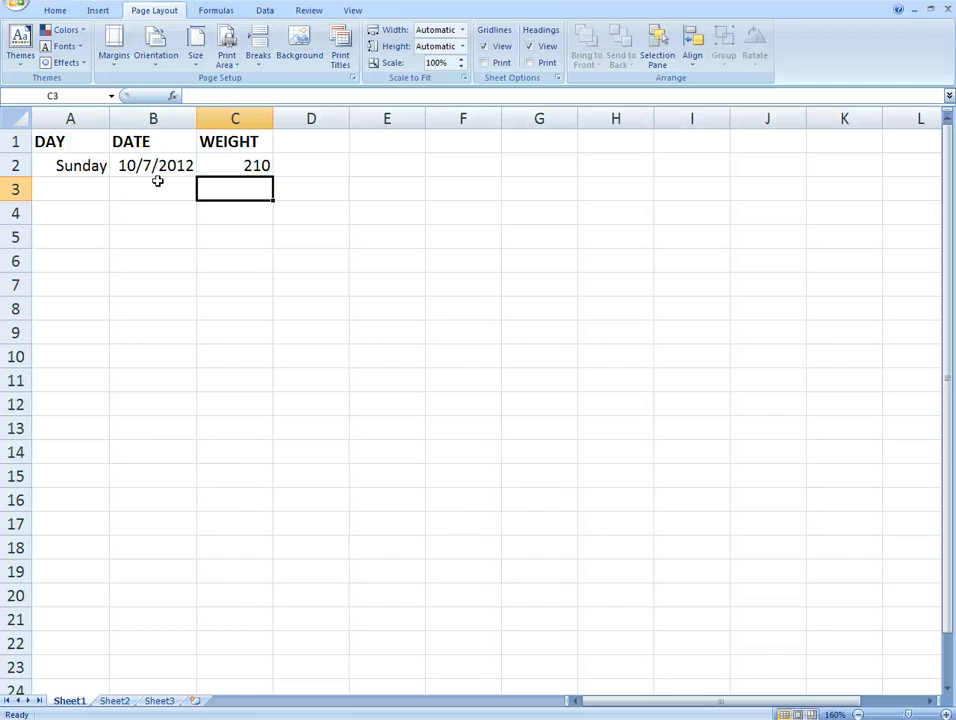
key(Left)
key(Left)
key(Up)
key(Right)
key(Left)
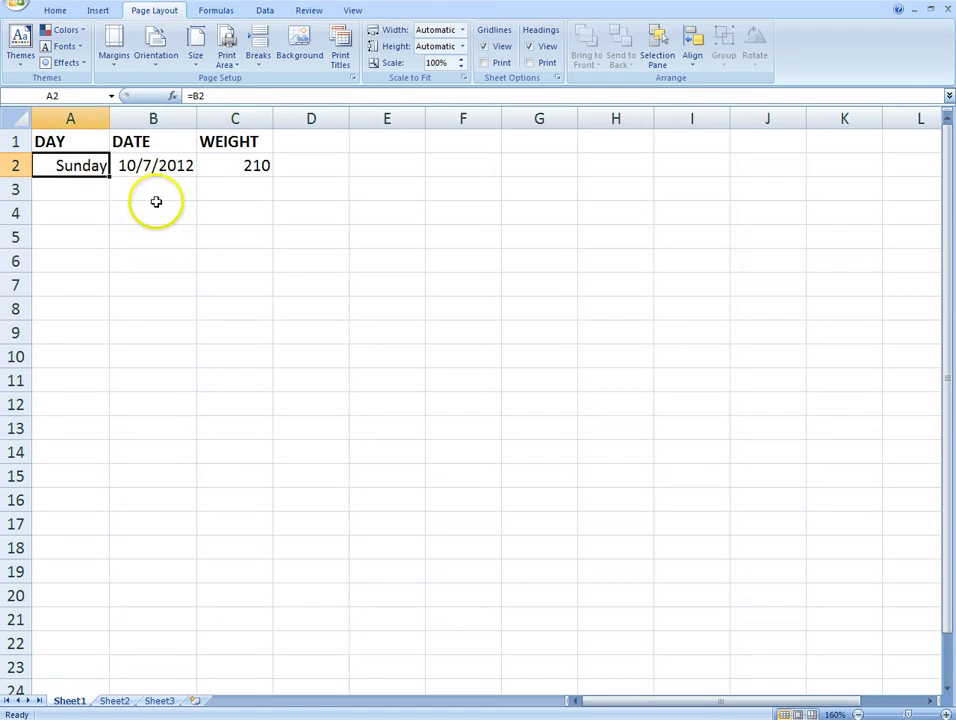
click(245, 165)
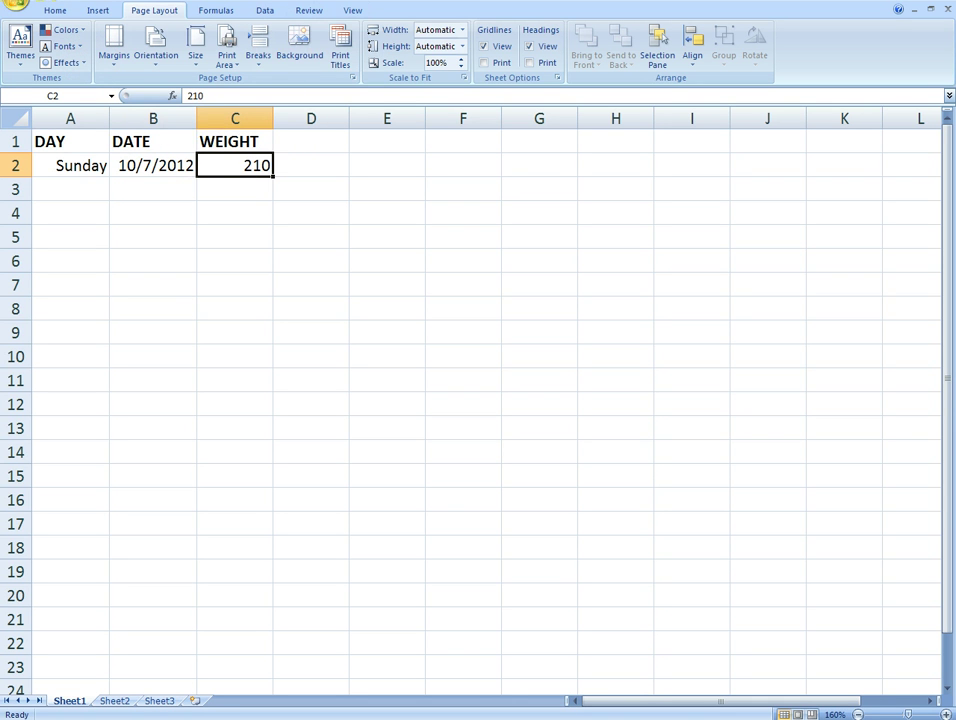
click(262, 205)
click(319, 205)
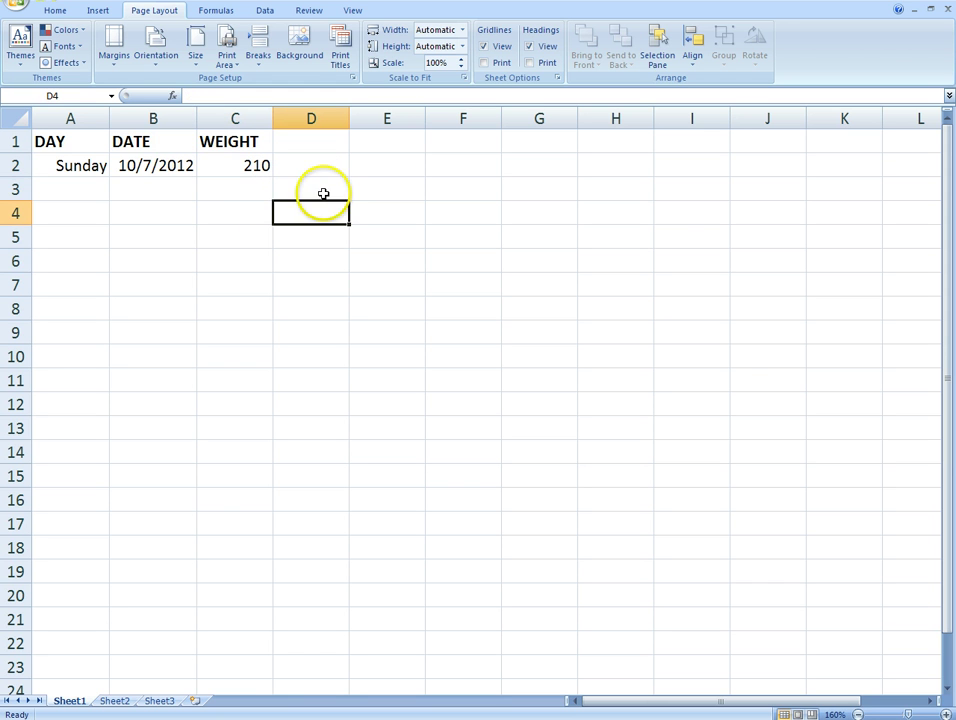
click(322, 193)
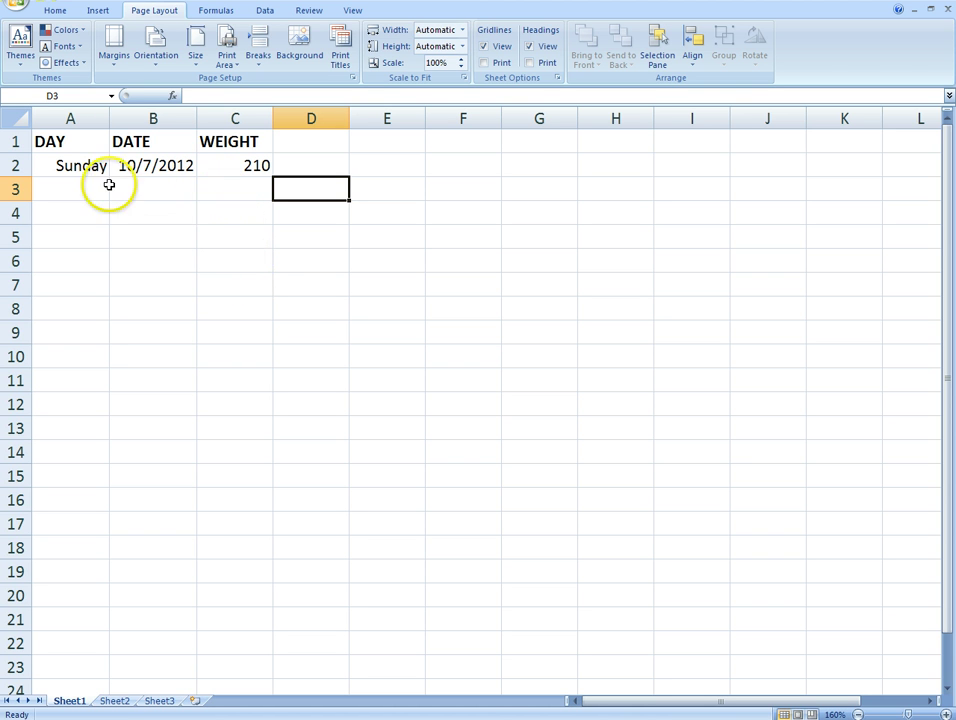
- Fill A2:B2 down to row 26, giving dates through 10/31/2012 with matching weekdays
click(62, 164)
drag(100, 166, 148, 166)
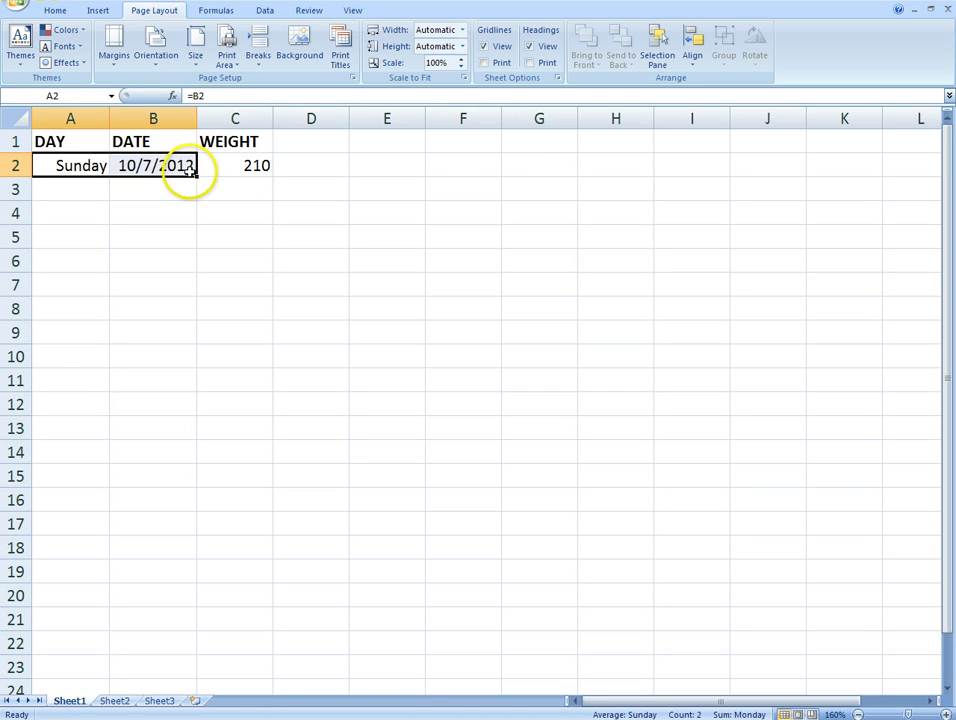
drag(196, 177, 195, 176)
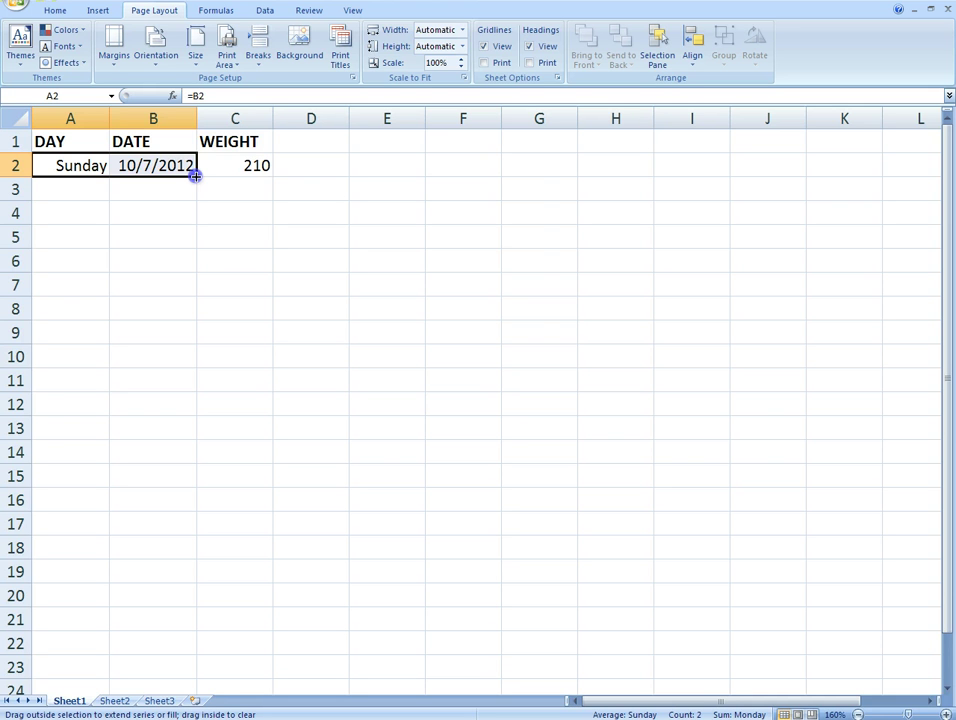
drag(193, 182, 193, 220)
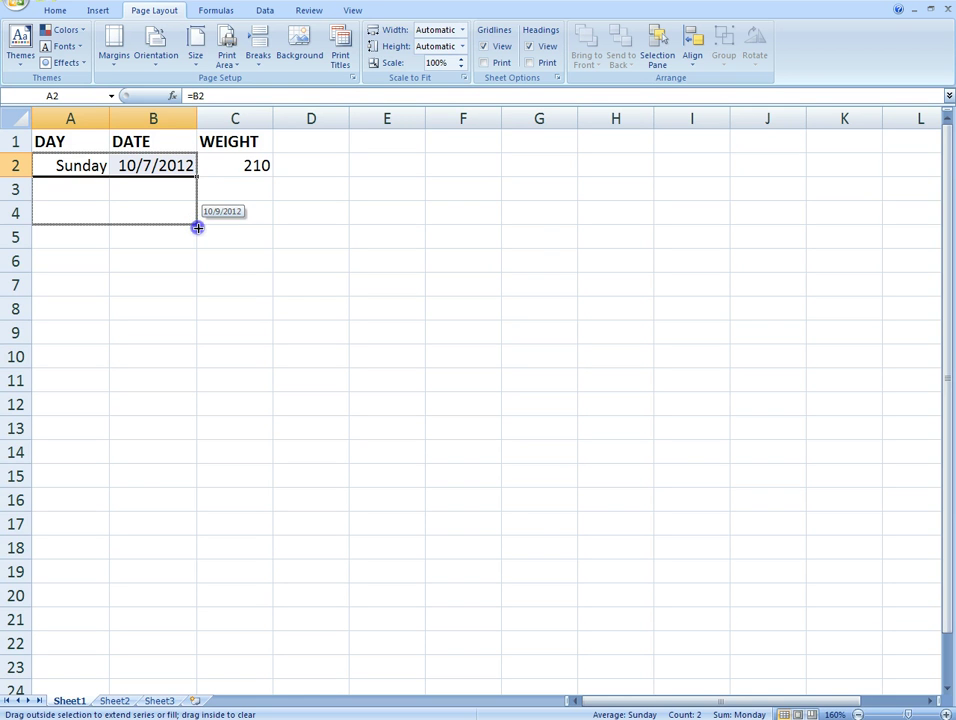
drag(197, 233, 196, 290)
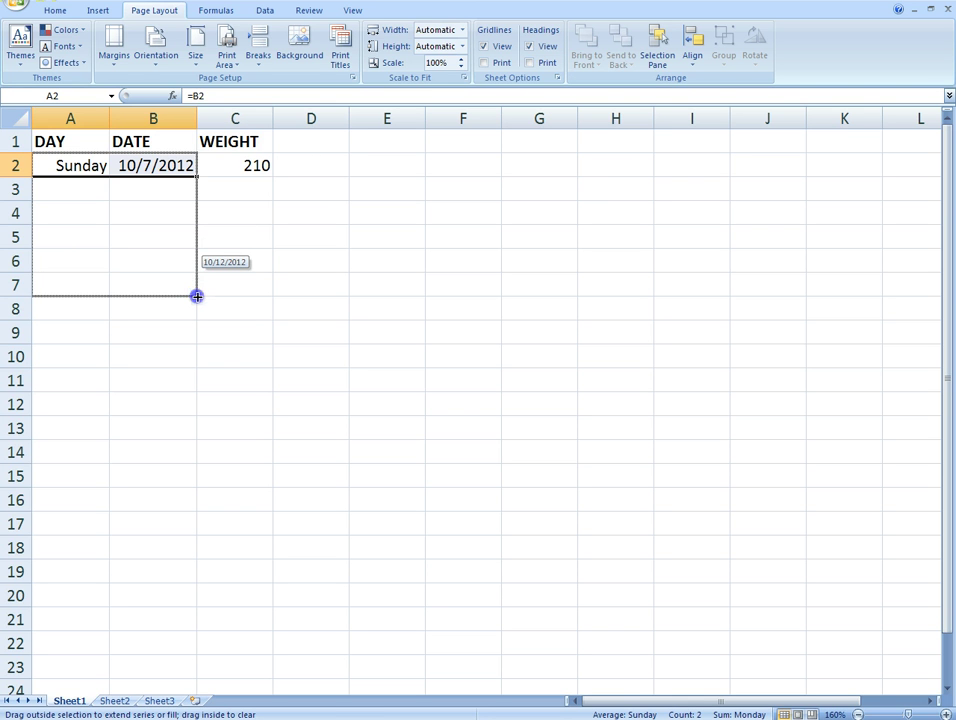
drag(197, 296, 166, 676)
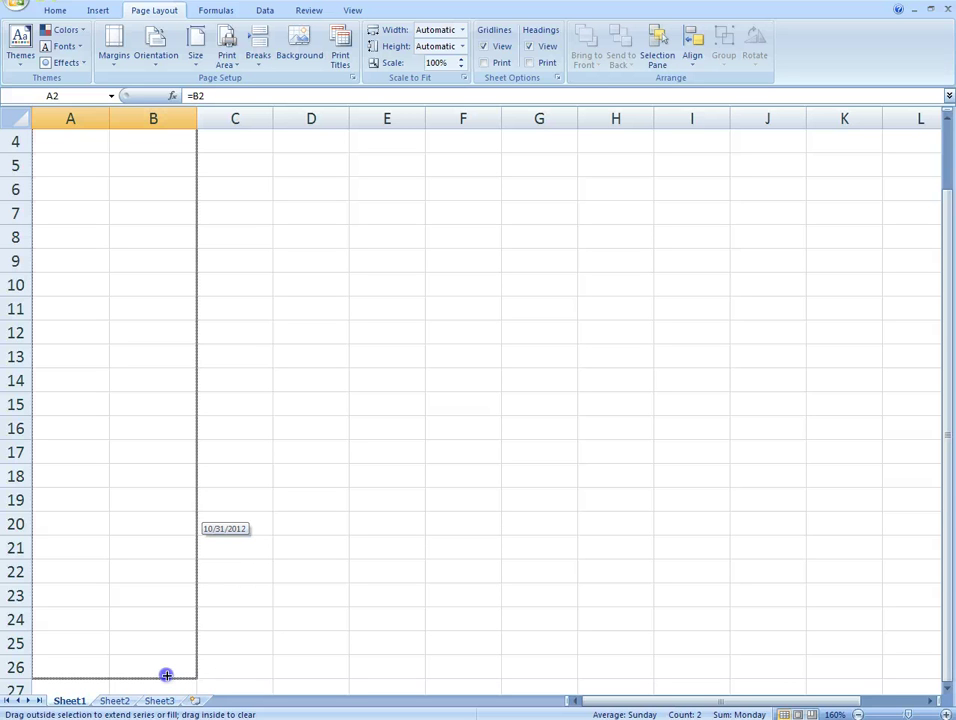
drag(166, 675, 164, 669)
- Widen the DAY column so names like Wednesday fit
scroll(145, 320, up, 1)
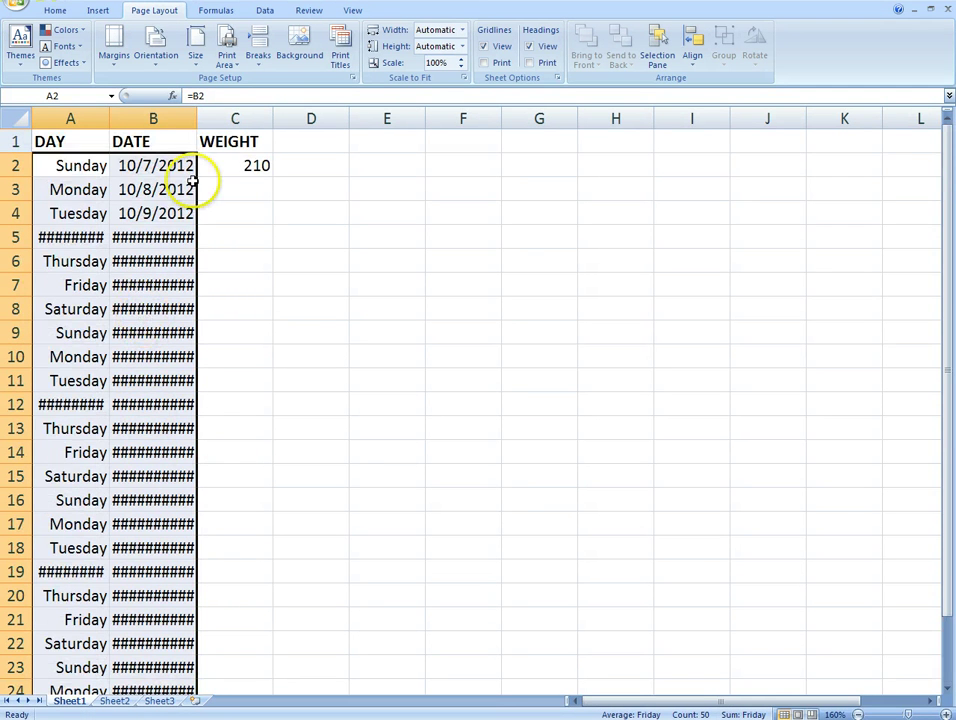
click(137, 236)
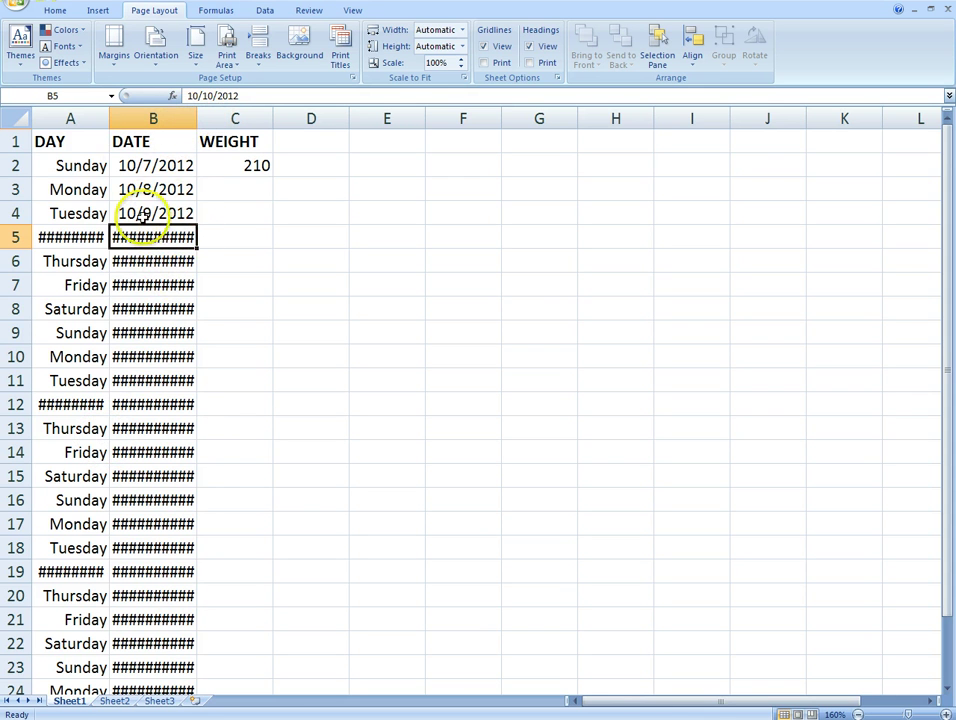
click(72, 118)
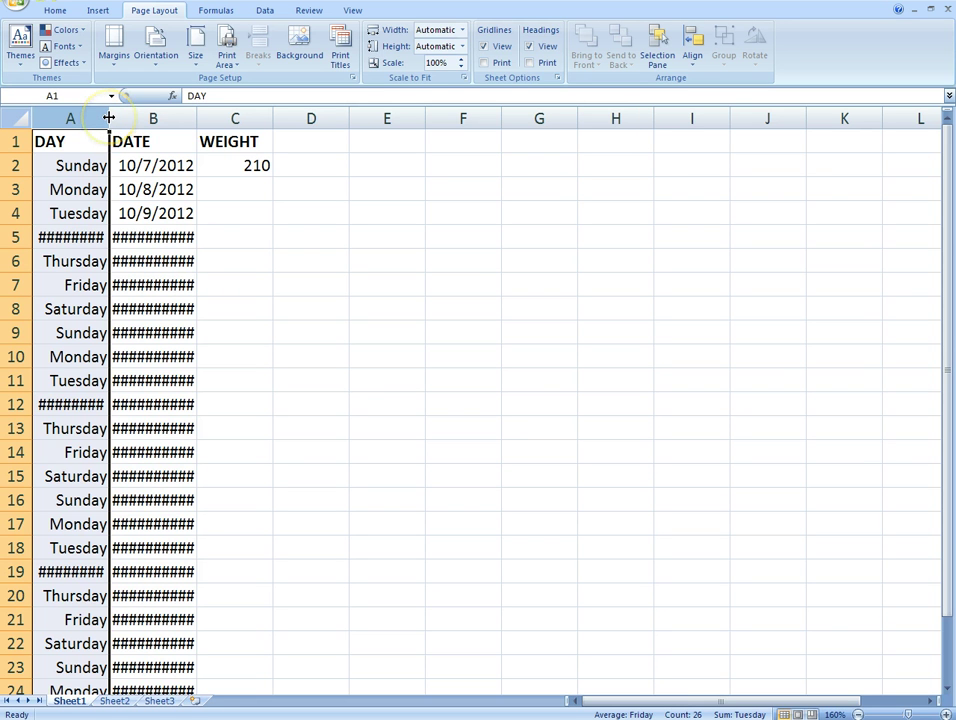
drag(109, 118, 109, 118)
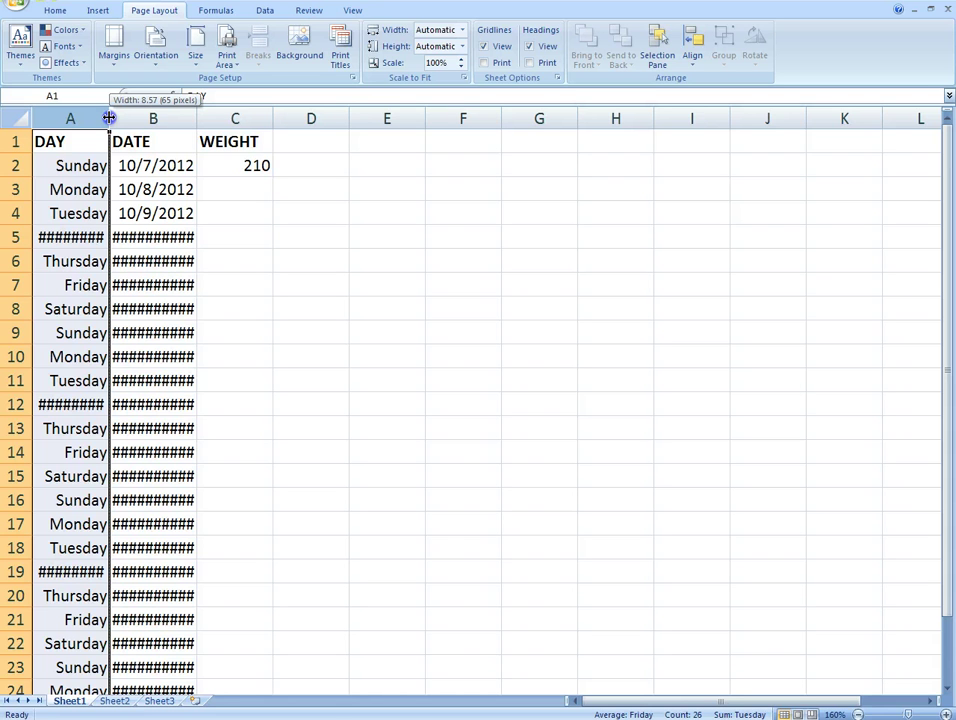
mouse_move(109, 118)
mouse_down()
mouse_move(82, 118)
mouse_move(118, 118)
mouse_up()
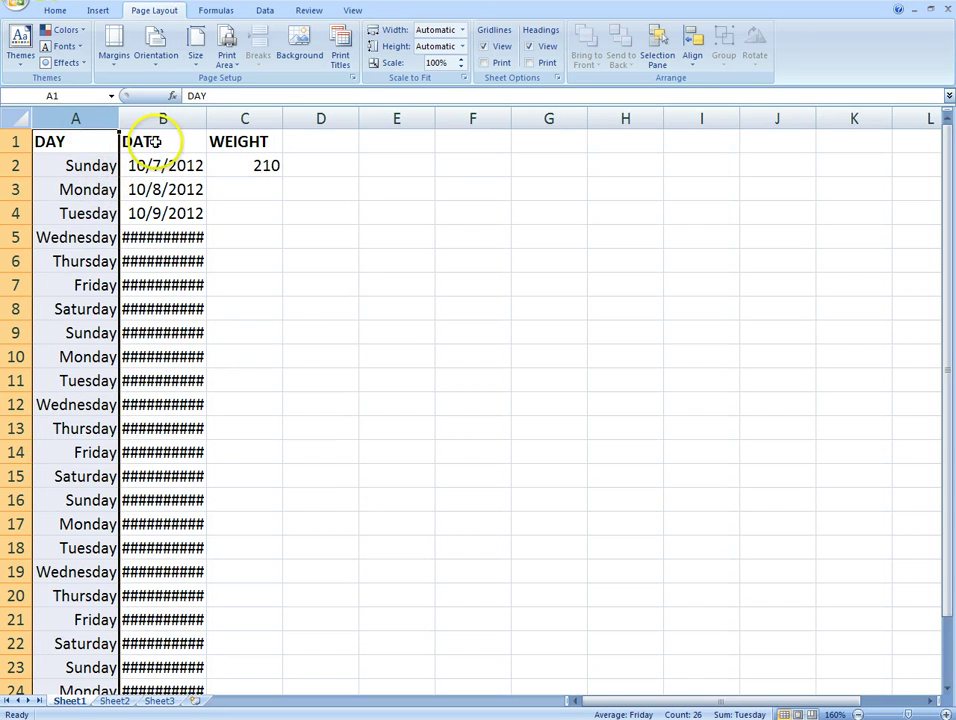
- Widen the DATE column so all dates display instead of hash marks
click(174, 118)
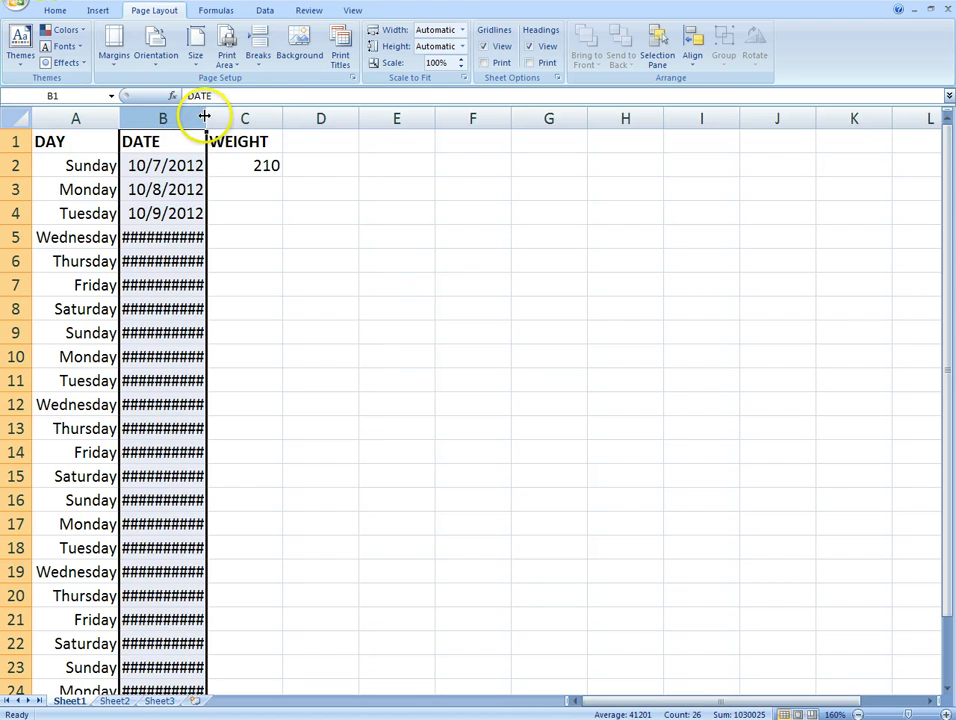
drag(205, 117, 217, 107)
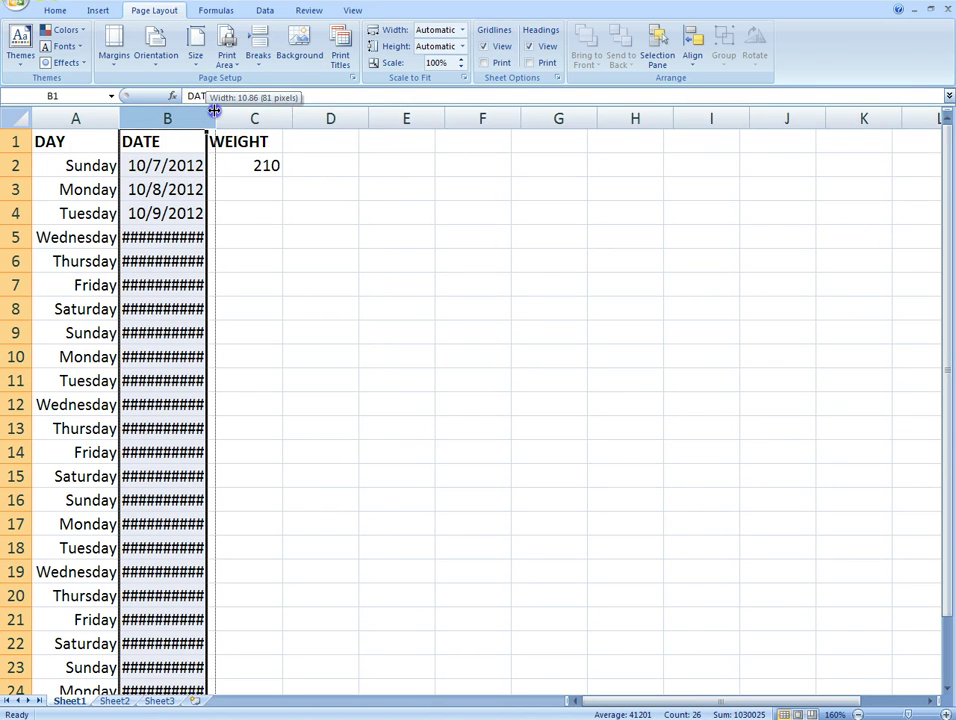
drag(212, 113, 212, 112)
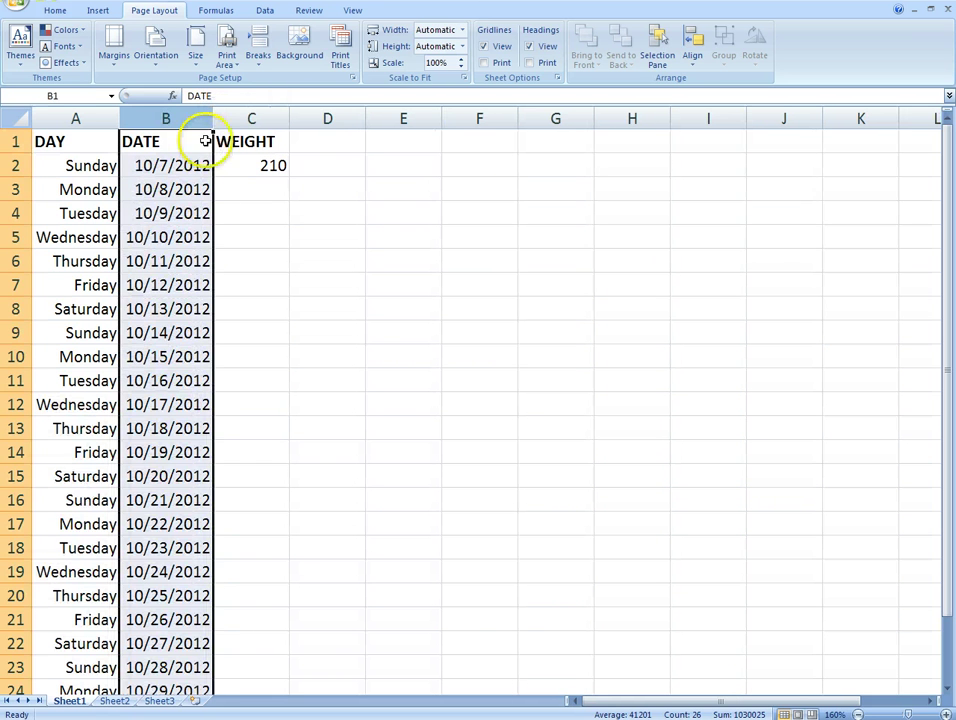
click(230, 241)
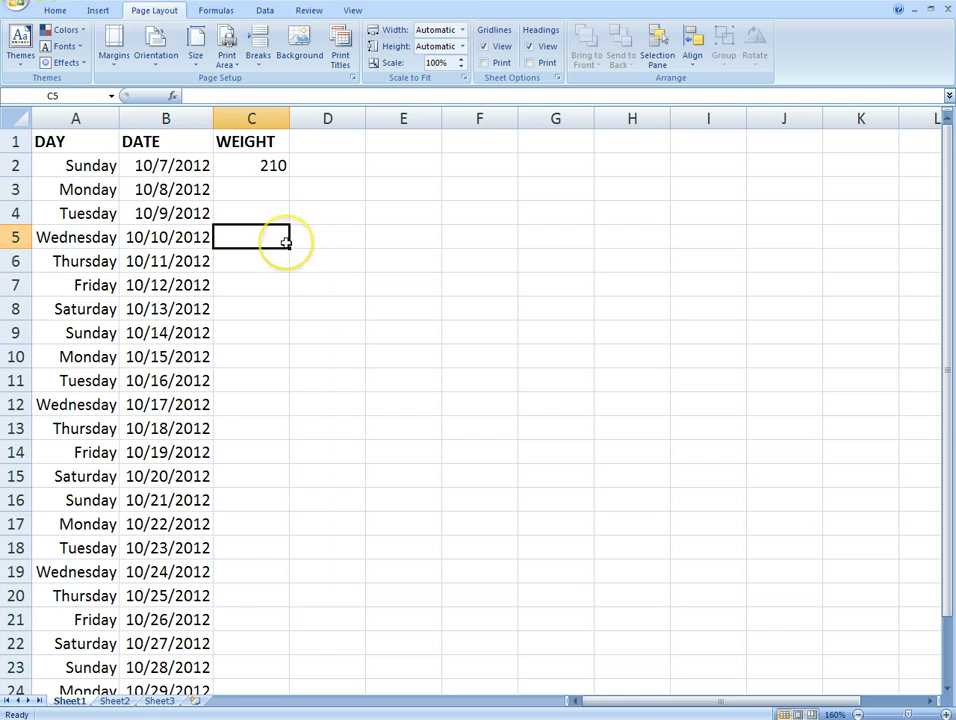
scroll(271, 224, down, 1)
scroll(271, 224, up, 1)
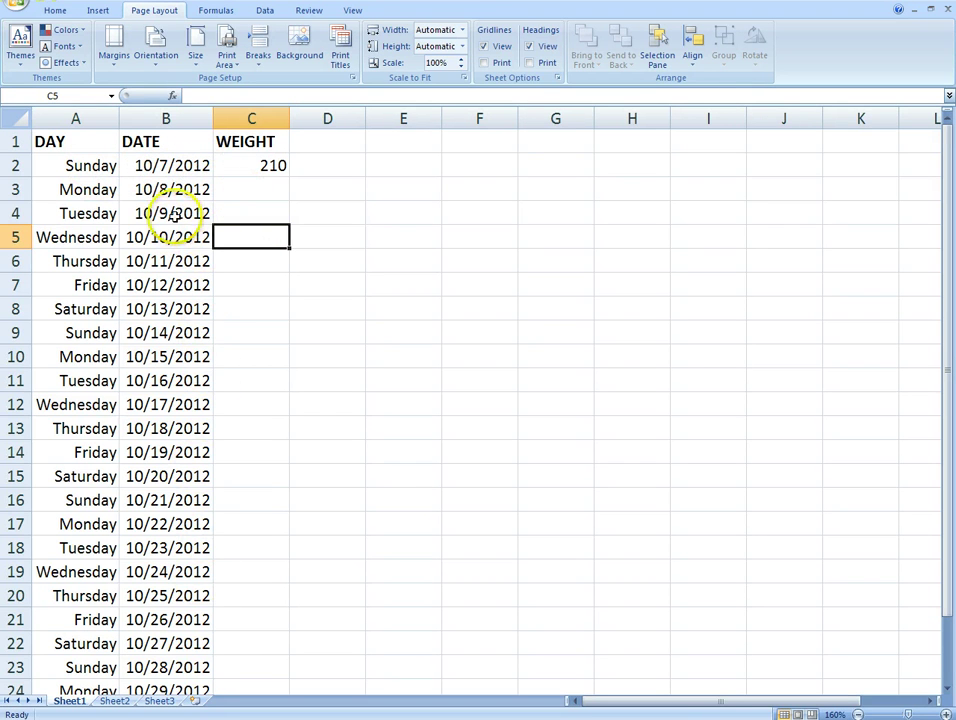
click(160, 190)
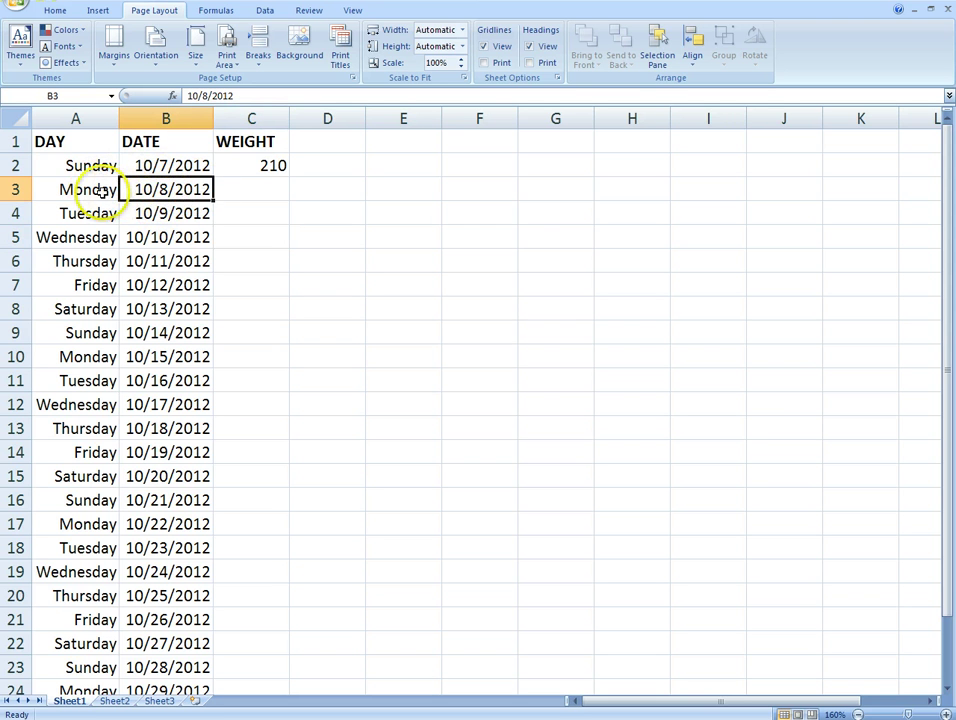
click(92, 189)
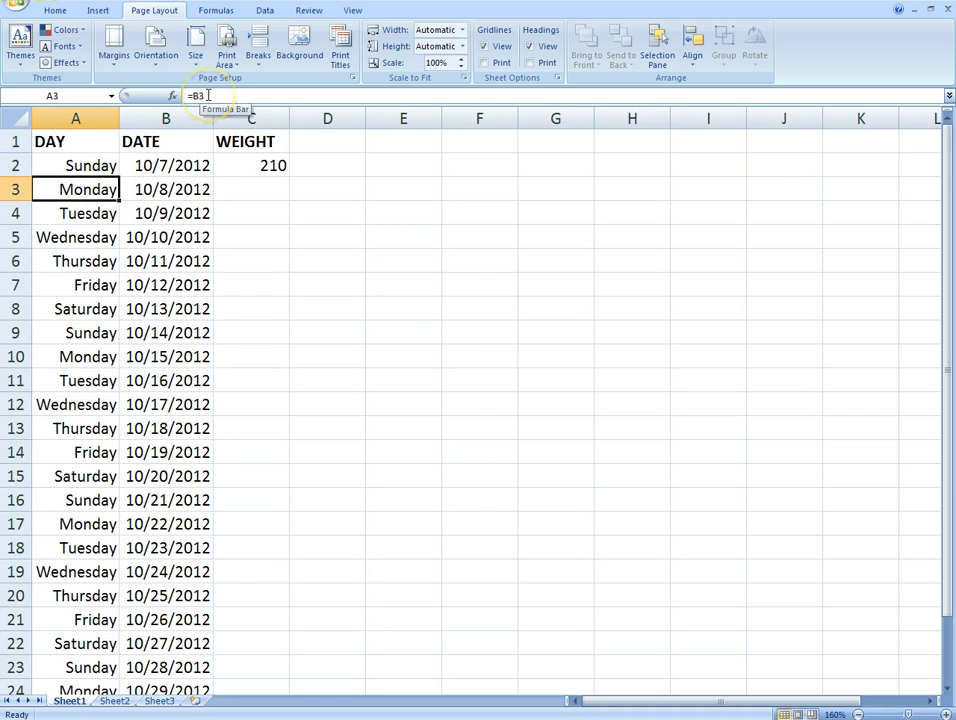
click(172, 192)
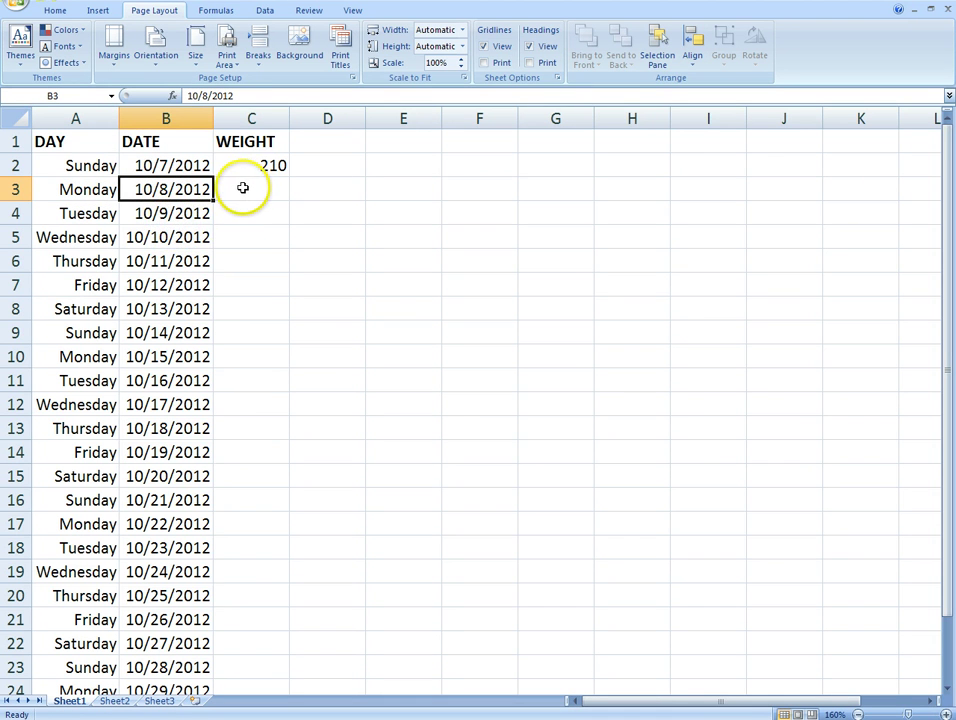
click(243, 188)
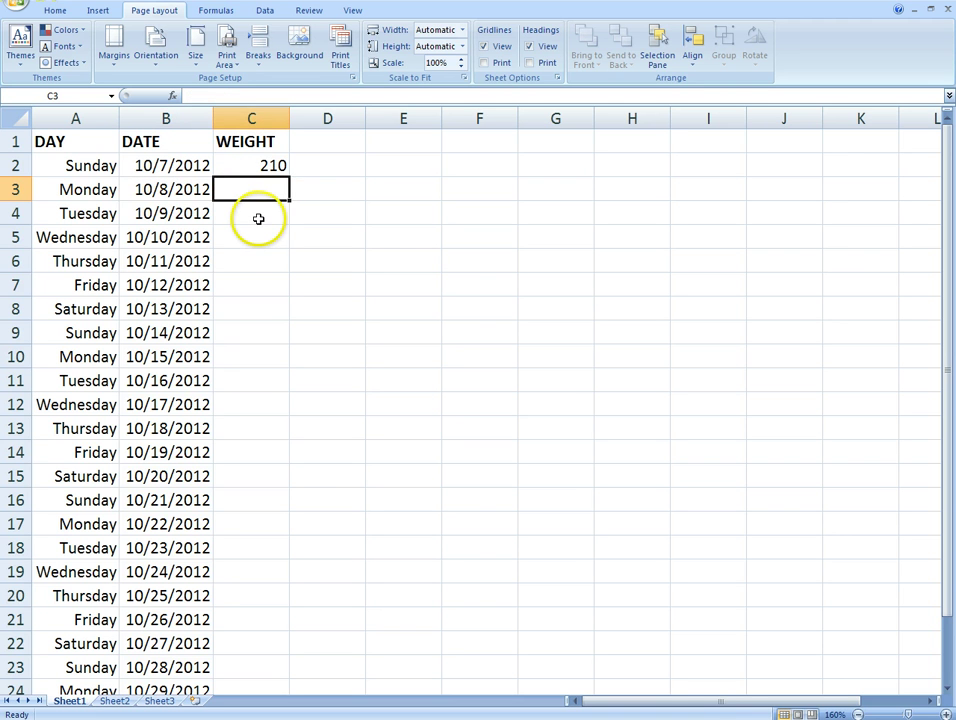